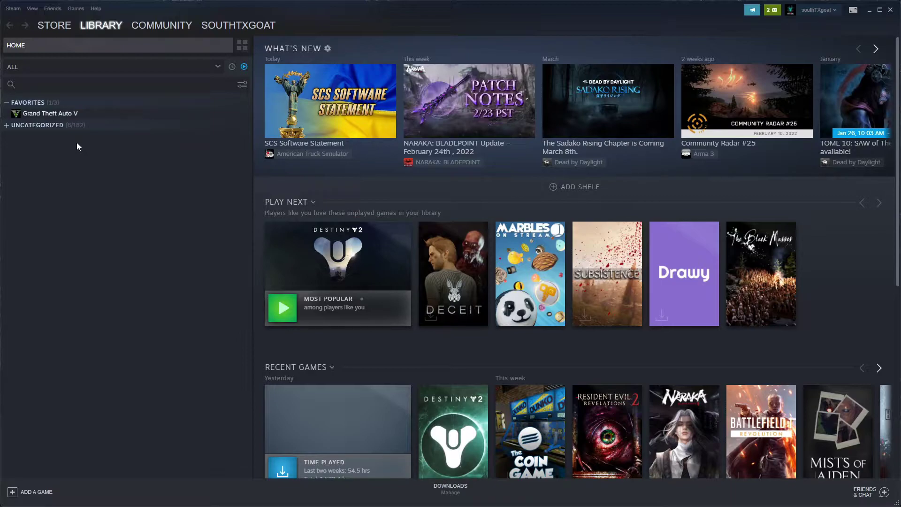
- Verify Grand Theft Auto V's game files from its Steam Properties Local Files section
{"action": "right_click", "coordinate": [66, 114]}
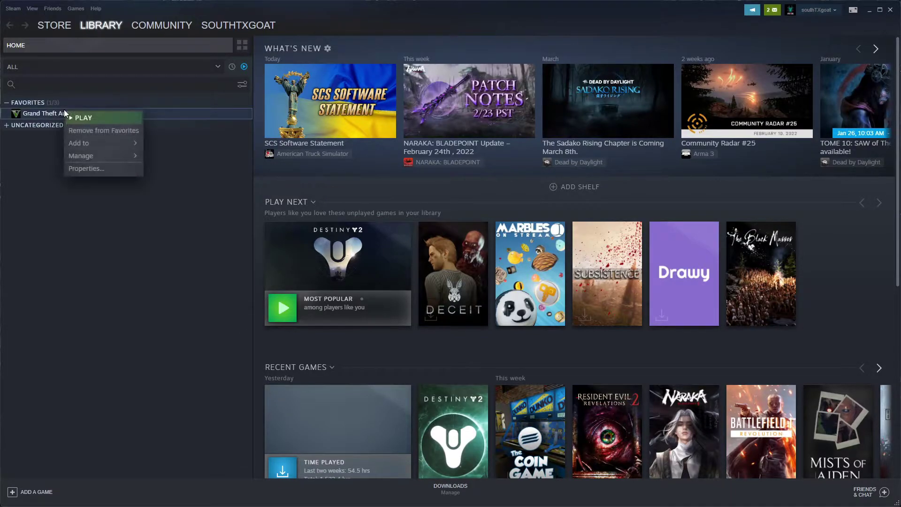
{"action": "left_click", "coordinate": [91, 169]}
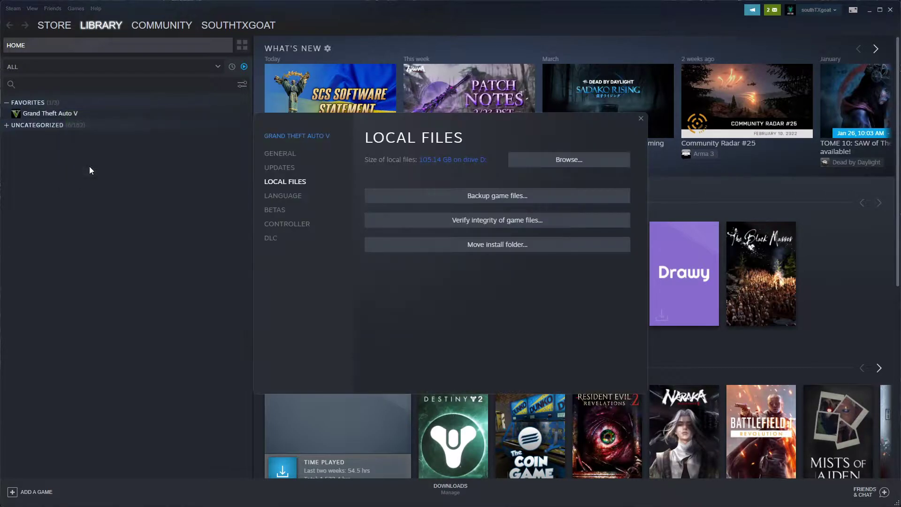
{"action": "left_click", "coordinate": [492, 224]}
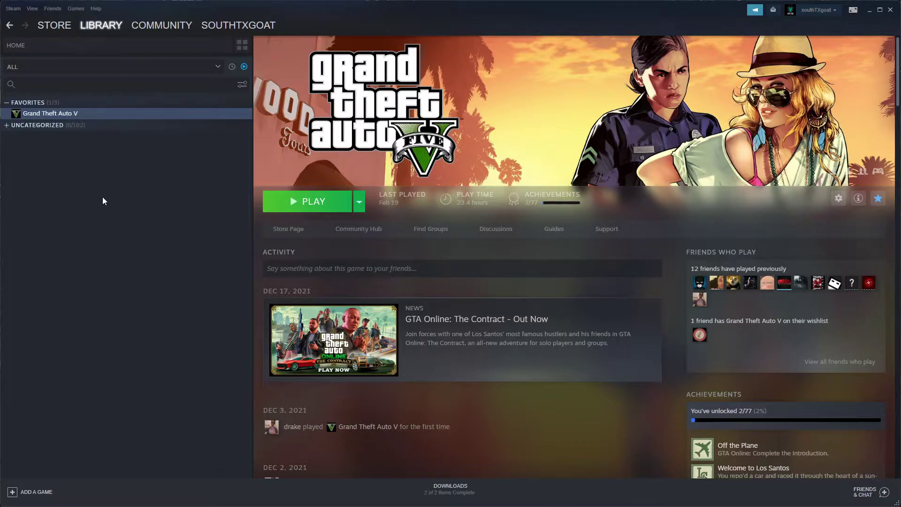
- Open the user's profile folder on C: and reveal the AppData folder
{"action": "key", "text": "super+e"}
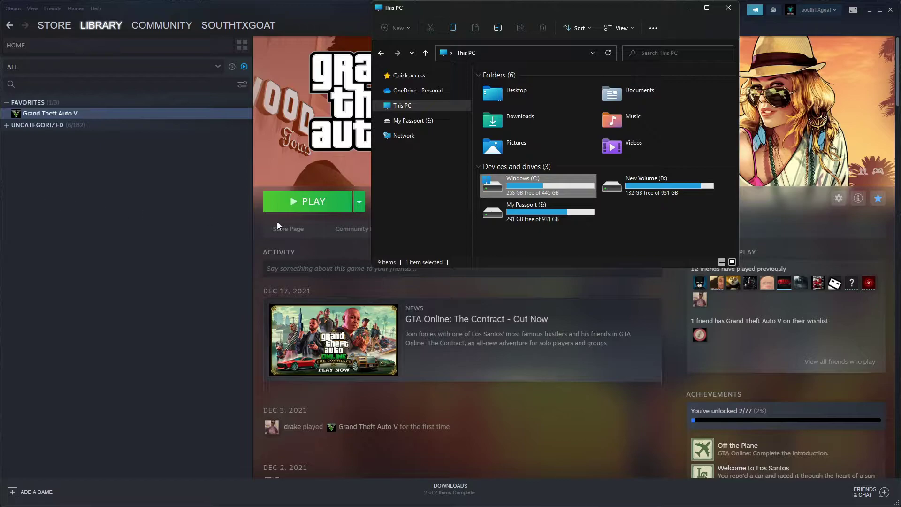
{"action": "double_click", "coordinate": [503, 185]}
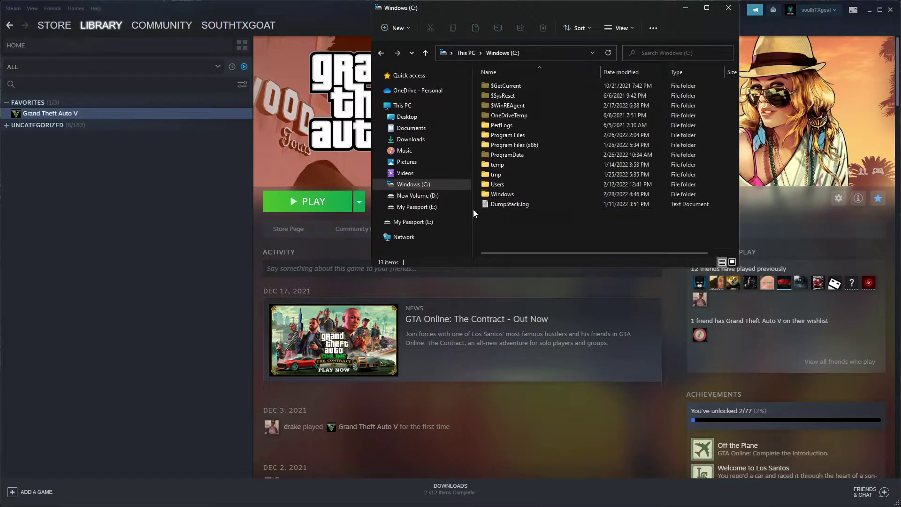
{"action": "double_click", "coordinate": [503, 185]}
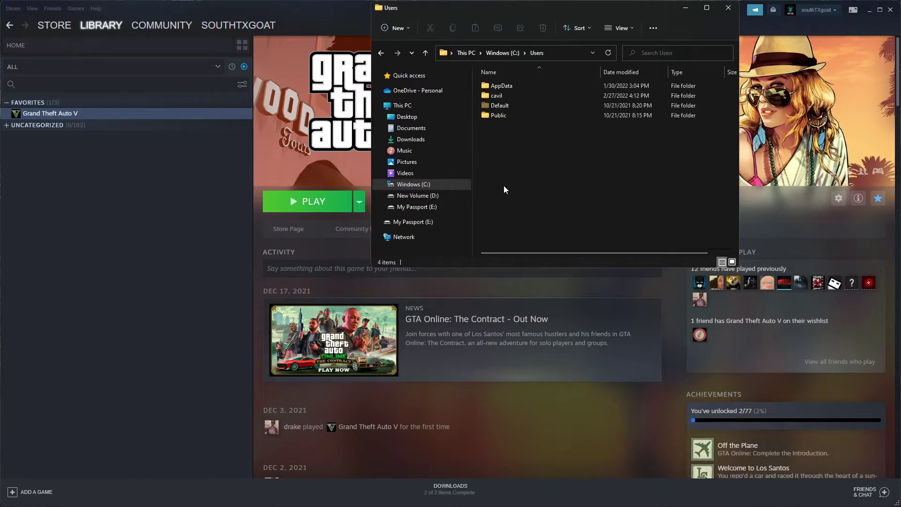
{"action": "double_click", "coordinate": [498, 97]}
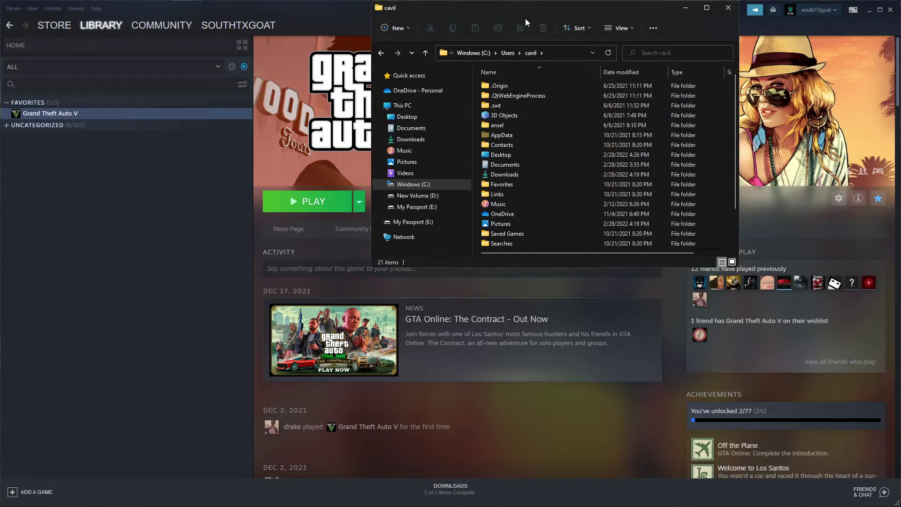
{"action": "left_click", "coordinate": [629, 29]}
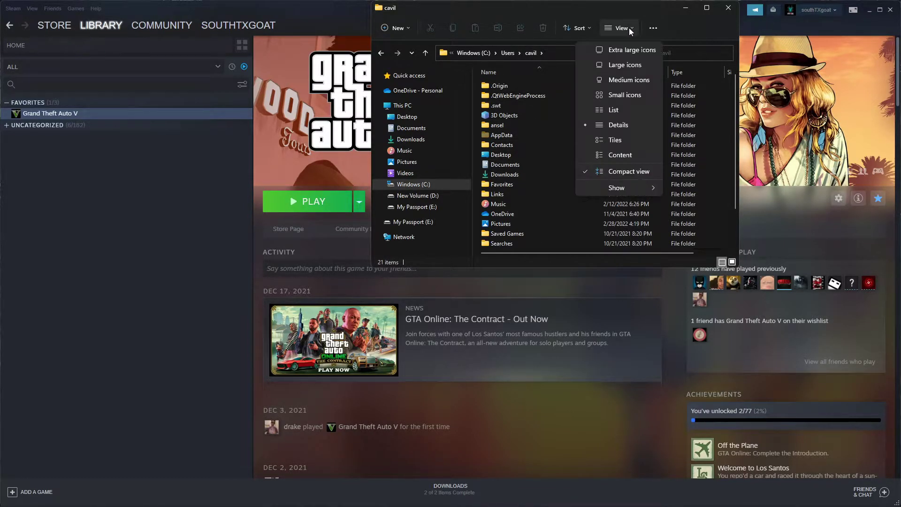
{"action": "mouse_move", "coordinate": [629, 186]}
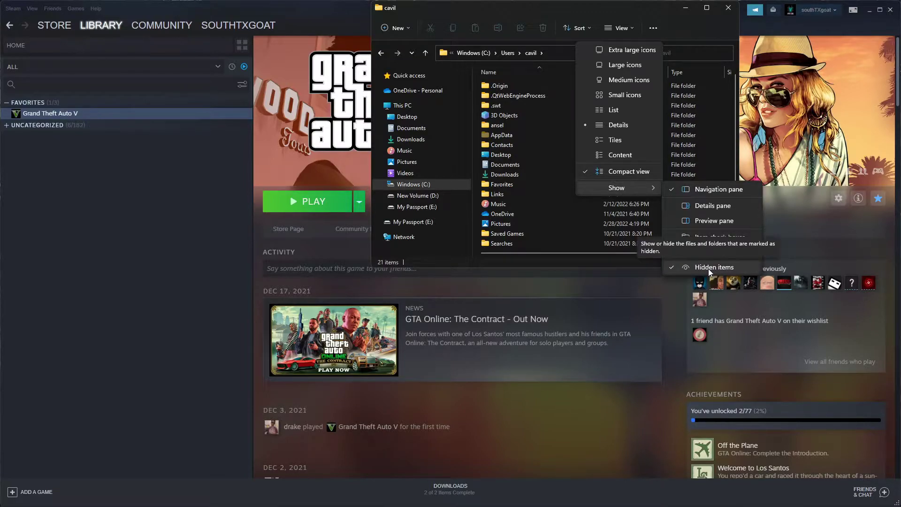
{"action": "left_click", "coordinate": [504, 138]}
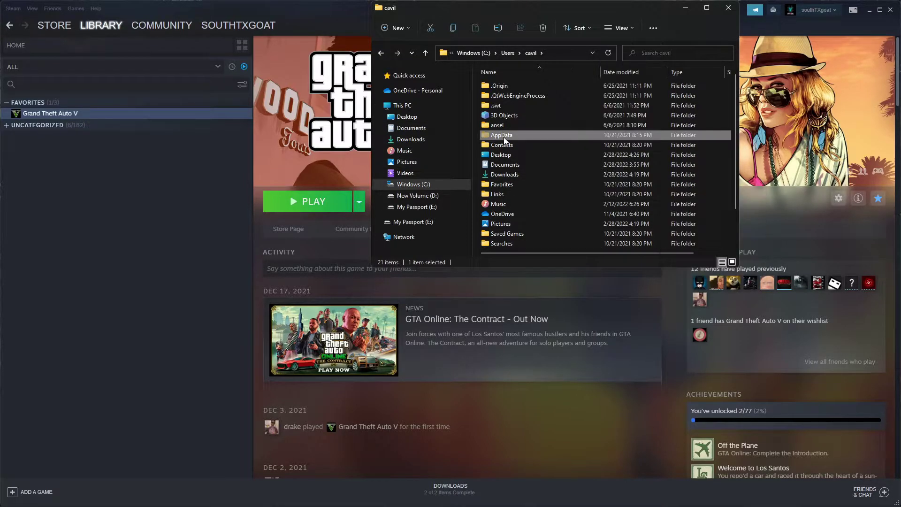
- In AppData\Local\FiveM\FiveM Application Data\mods, delete all seven .rpf files
{"action": "double_click", "coordinate": [547, 134]}
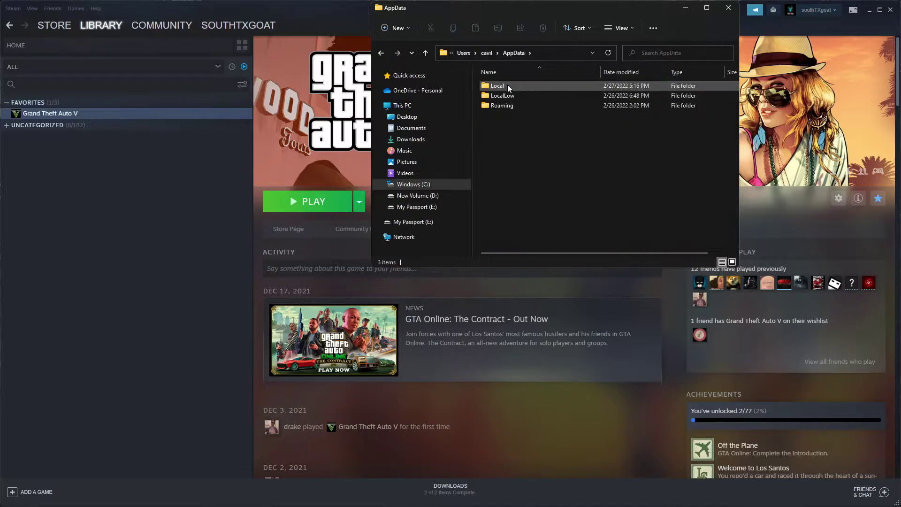
{"action": "double_click", "coordinate": [508, 86]}
{"action": "scroll", "coordinate": [527, 196], "scroll_direction": "down", "scroll_amount": 7}
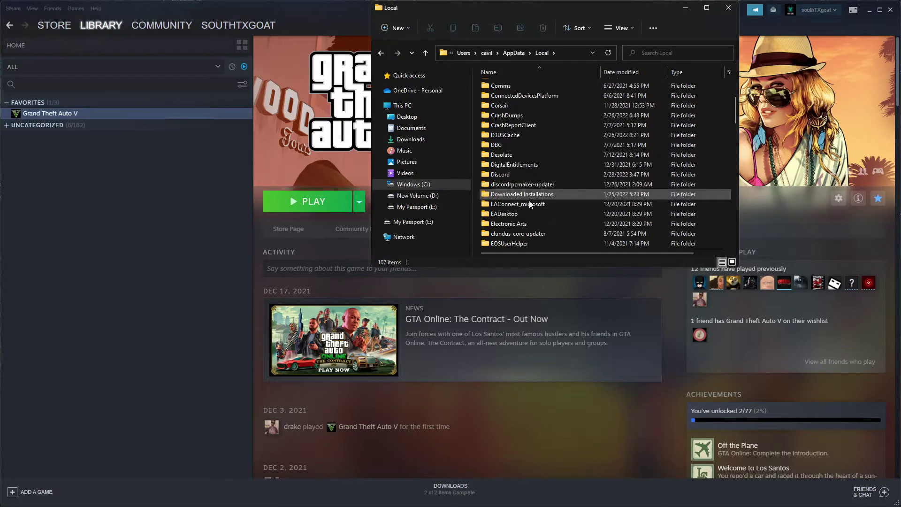
{"action": "scroll", "coordinate": [530, 209], "scroll_direction": "down", "scroll_amount": 3}
{"action": "double_click", "coordinate": [508, 165]}
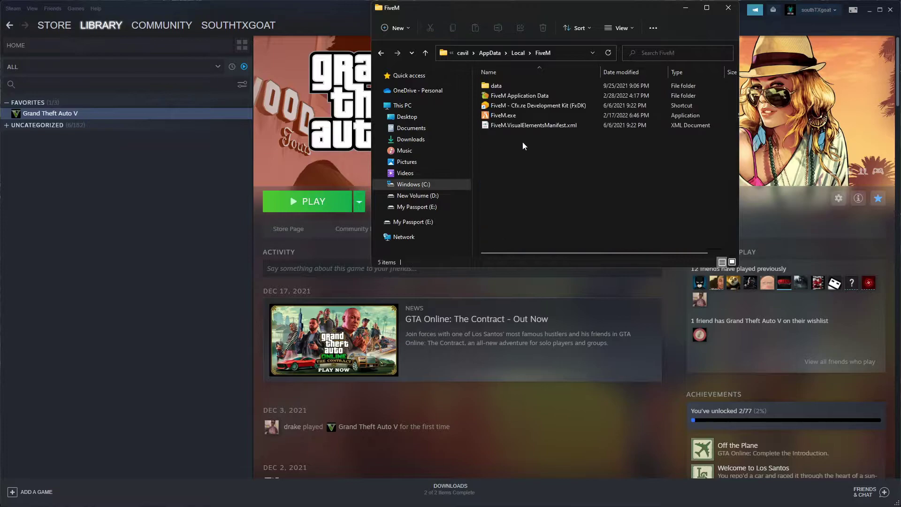
{"action": "double_click", "coordinate": [511, 96]}
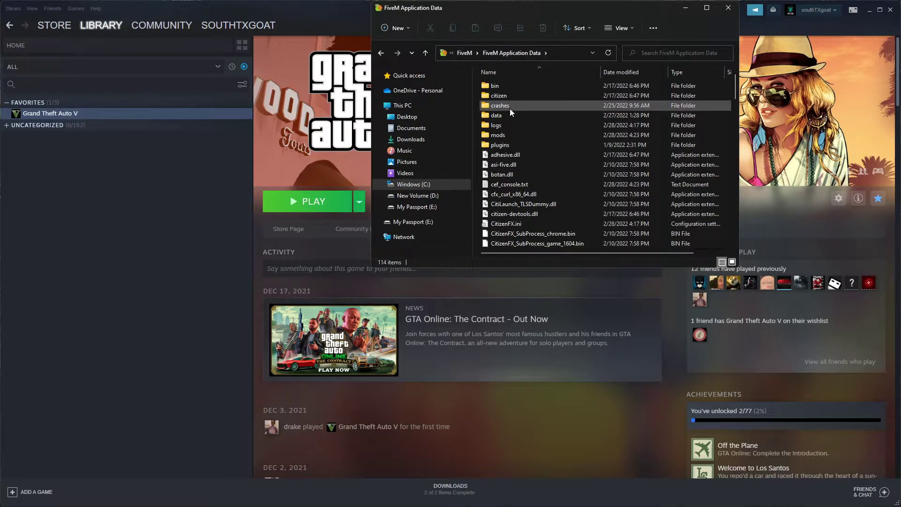
{"action": "double_click", "coordinate": [514, 133]}
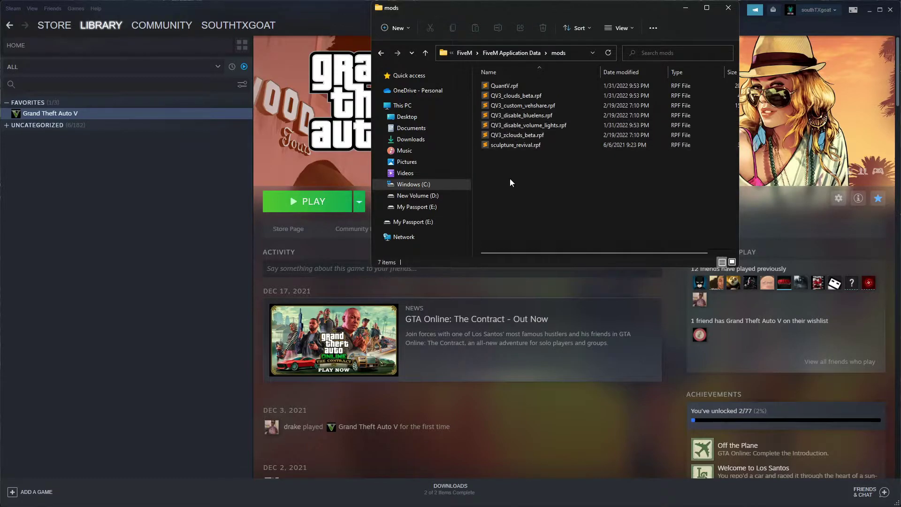
{"action": "left_click_drag", "start_coordinate": [510, 178], "coordinate": [511, 86]}
{"action": "left_click", "coordinate": [543, 29]}
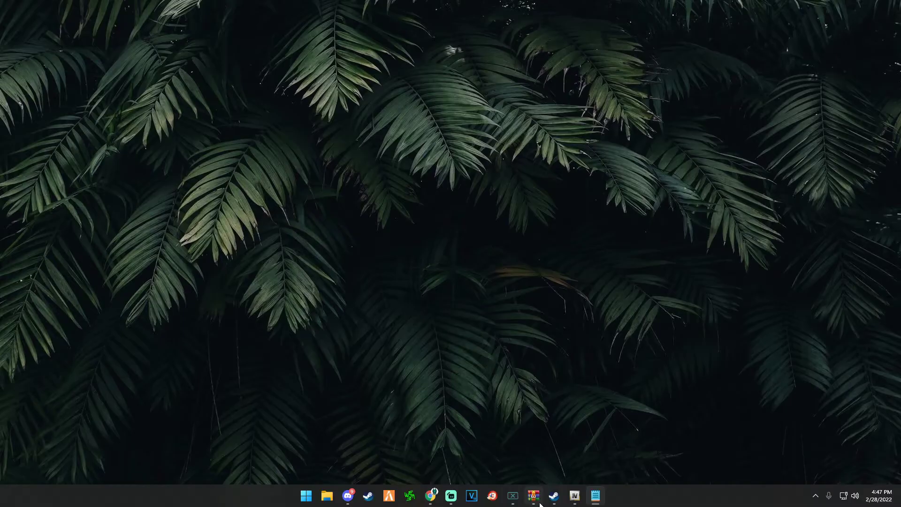
- Extract QuantV FiveM 22-2-28.zip into Desktop\QVFeb, then close WinRAR
{"action": "left_click", "coordinate": [533, 497]}
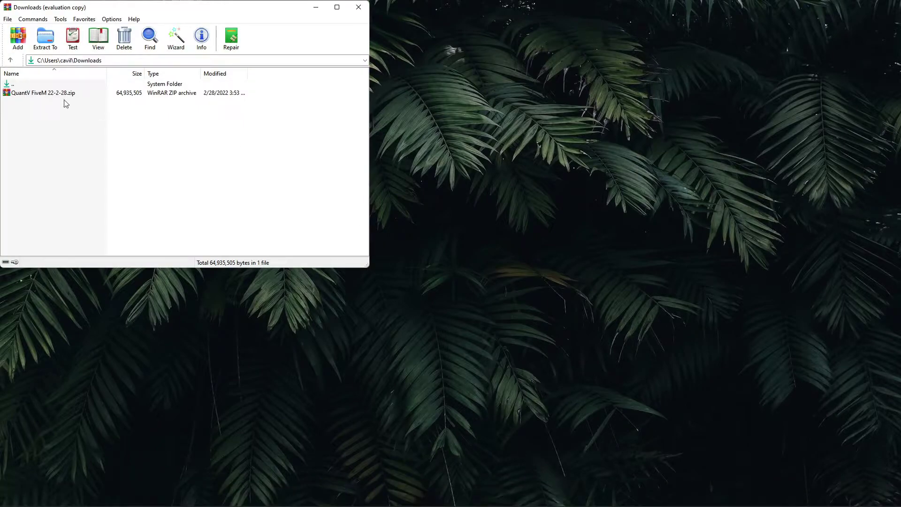
{"action": "left_click", "coordinate": [49, 96]}
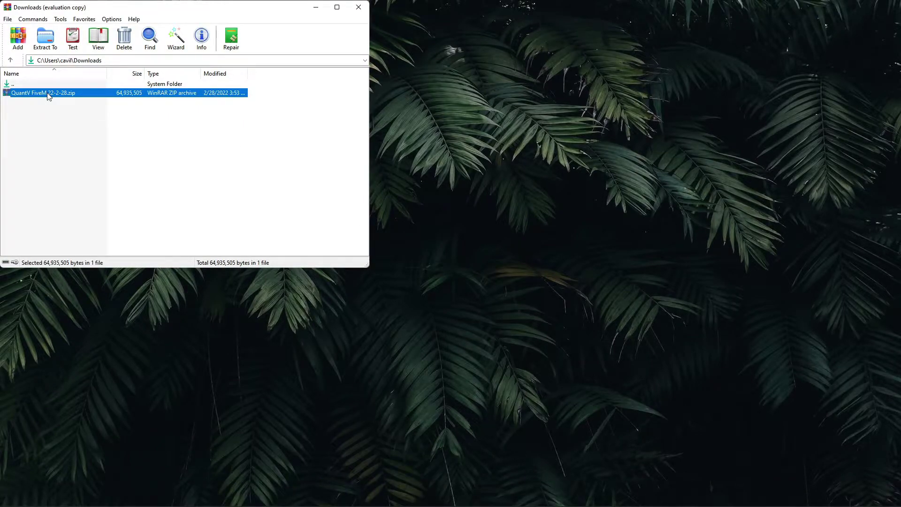
{"action": "left_click", "coordinate": [47, 51]}
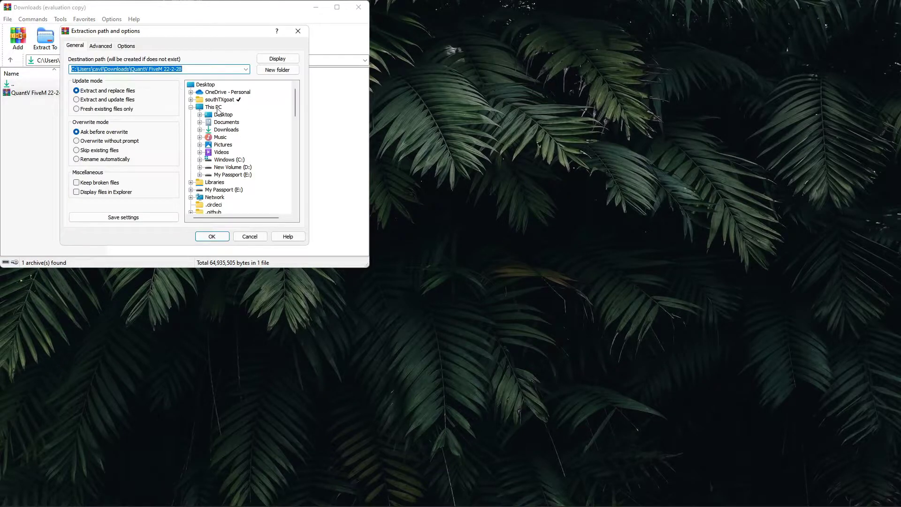
{"action": "left_click", "coordinate": [206, 85]}
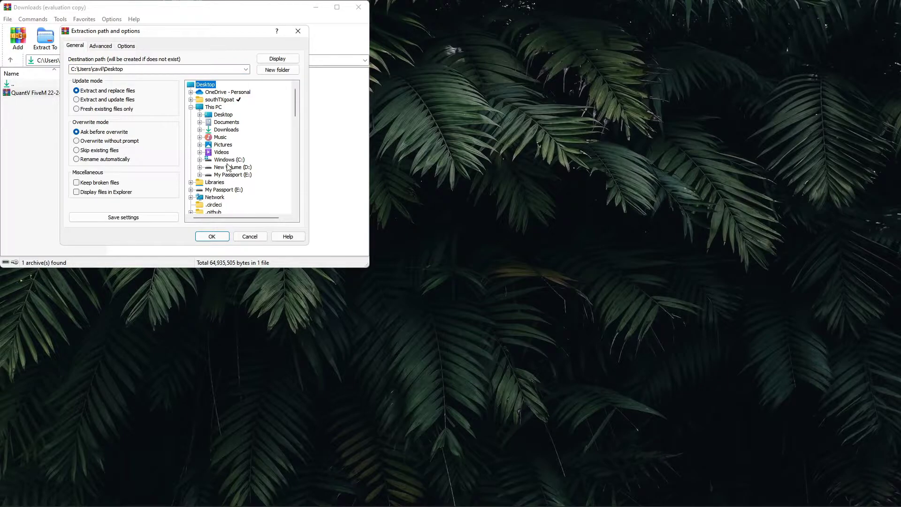
{"action": "left_click", "coordinate": [199, 114]}
{"action": "scroll", "coordinate": [244, 112], "scroll_direction": "down", "scroll_amount": 10}
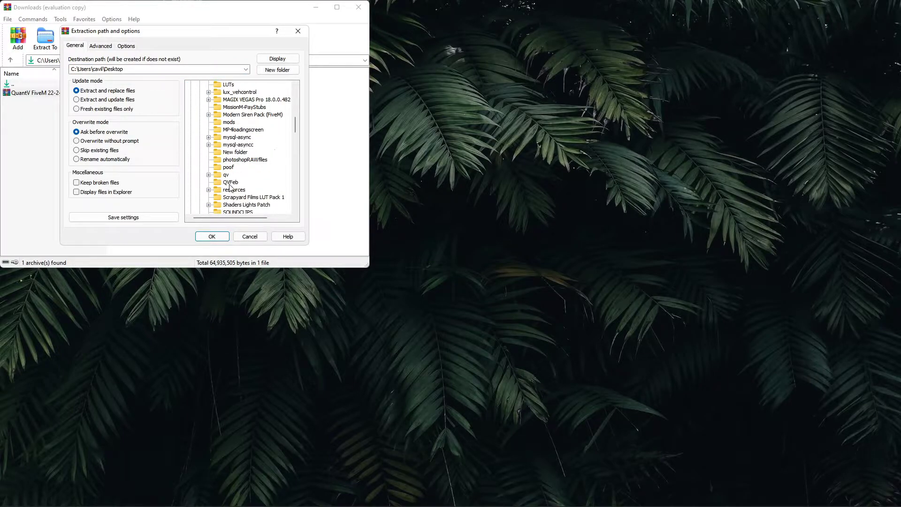
{"action": "left_click", "coordinate": [230, 183]}
{"action": "left_click", "coordinate": [212, 236]}
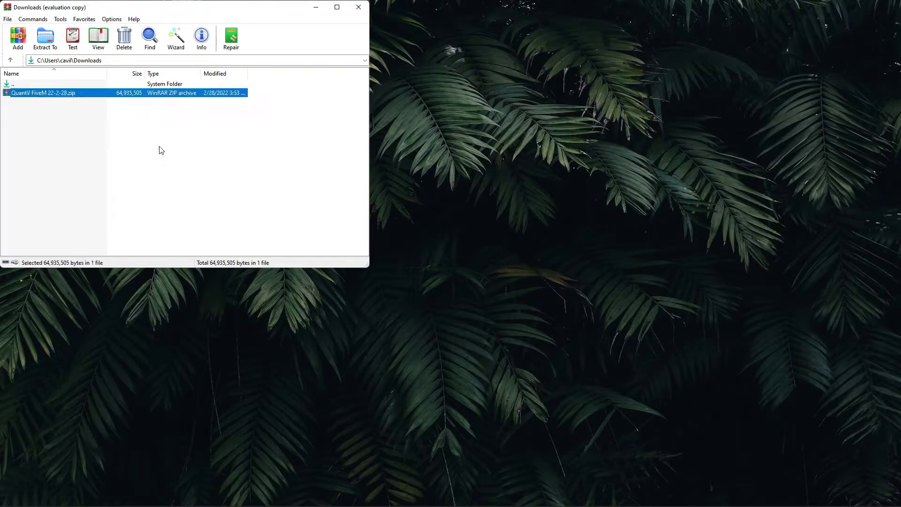
{"action": "left_click", "coordinate": [358, 7]}
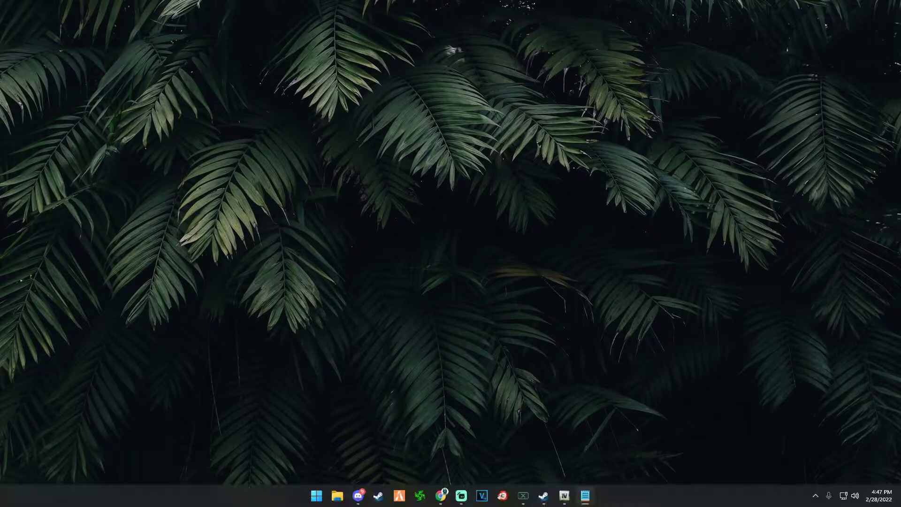
- Bring OpenIV forward and check the ASI plugin manager, then close it
{"action": "left_click", "coordinate": [564, 502]}
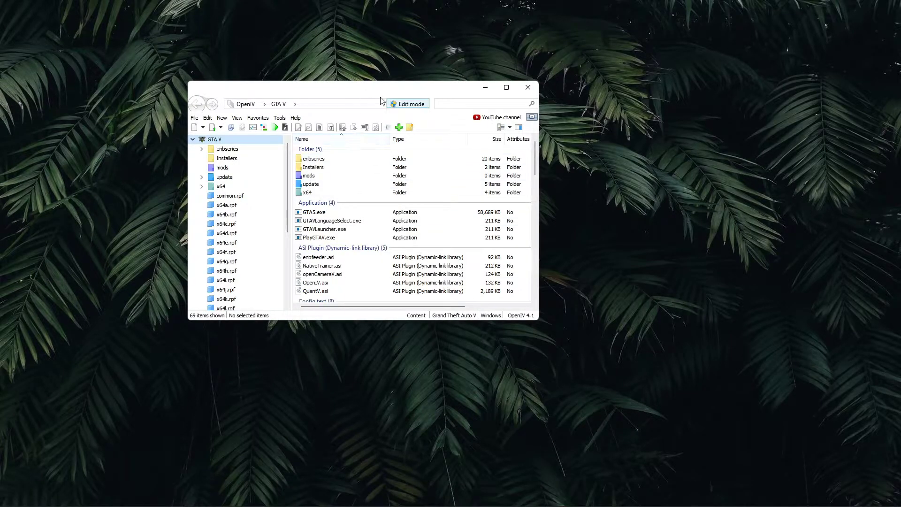
{"action": "left_click", "coordinate": [252, 129]}
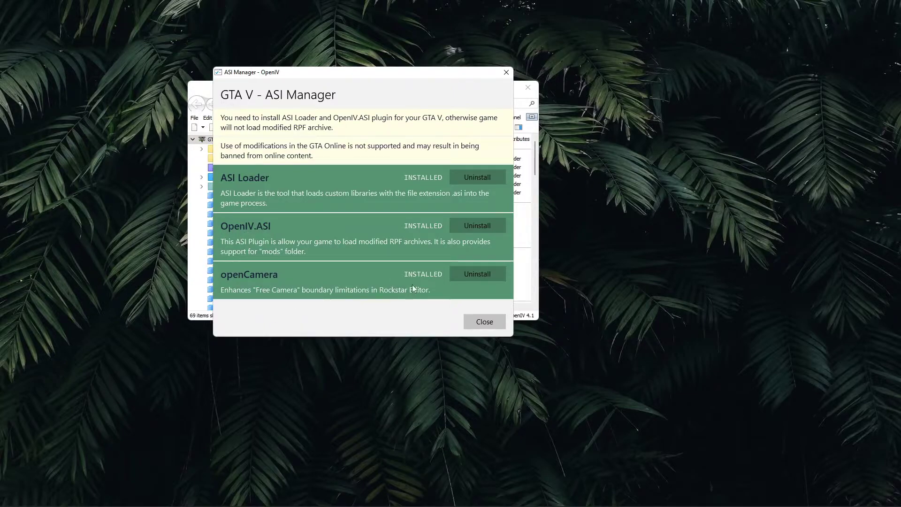
{"action": "left_click", "coordinate": [491, 323]}
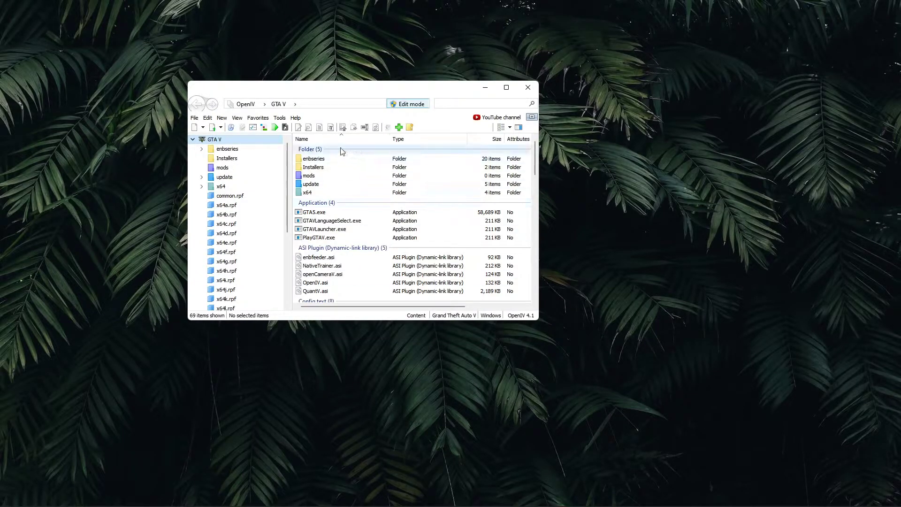
- Toggle edit mode off and on, accept the auto-save warning, and maximize OpenIV
{"action": "left_click", "coordinate": [394, 104]}
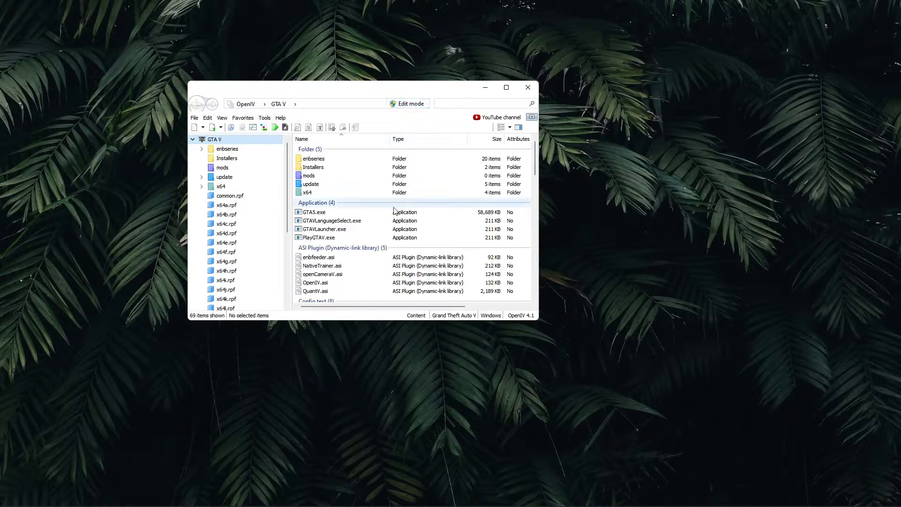
{"action": "left_click", "coordinate": [394, 104]}
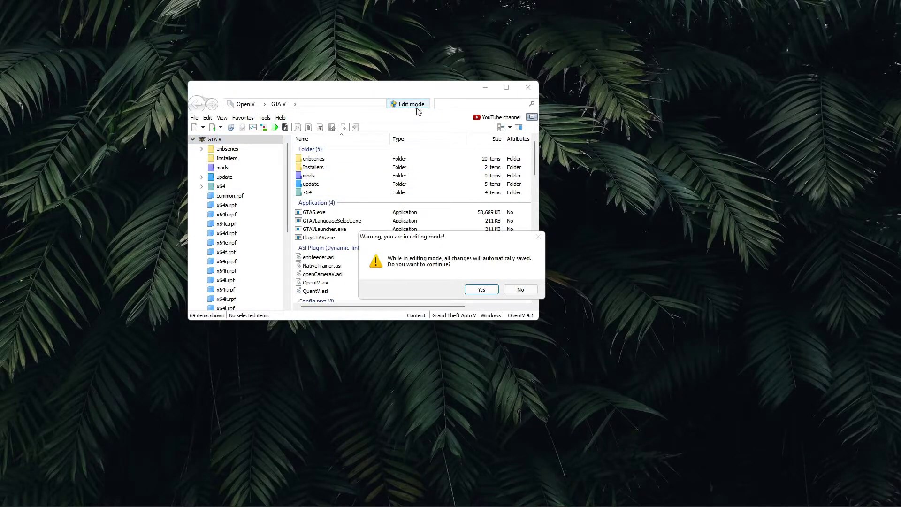
{"action": "left_click", "coordinate": [479, 288]}
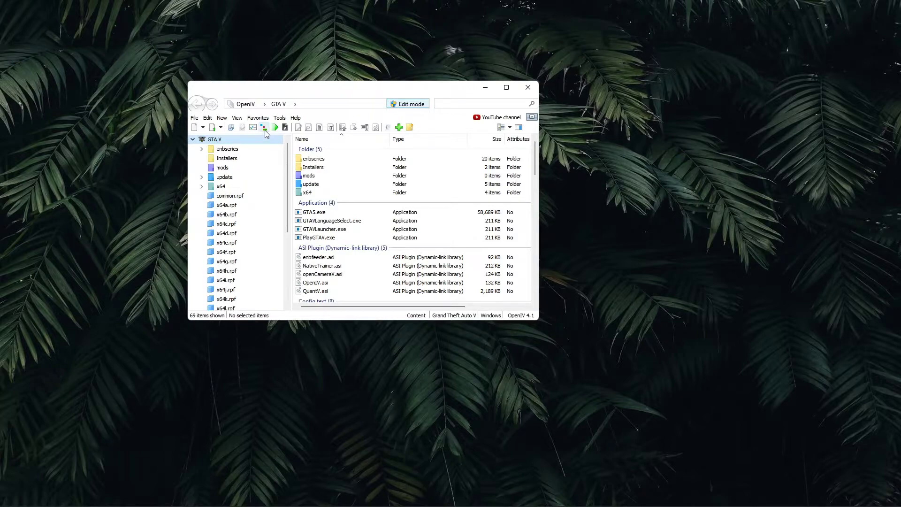
{"action": "left_click", "coordinate": [507, 89]}
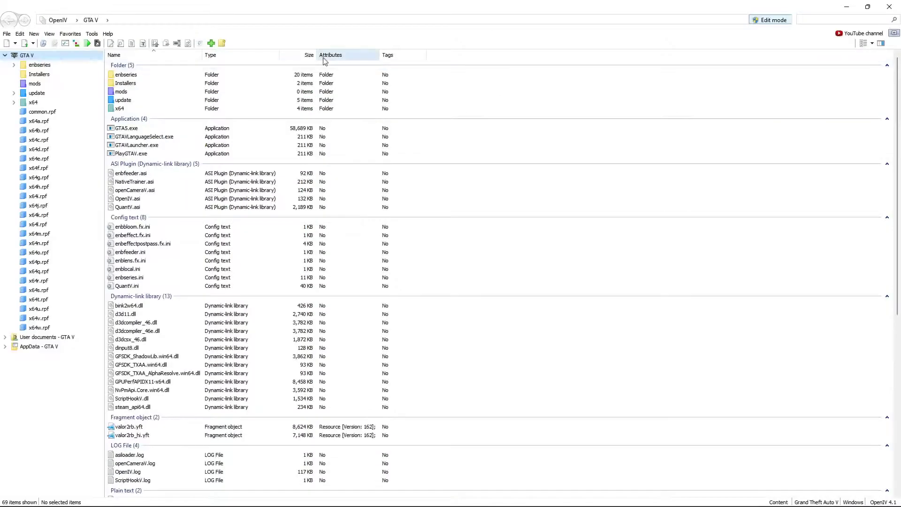
- Select QV3_FiveM_ENB.oiv from Desktop\QVFeb\_Install in the package installer's file picker
{"action": "left_click", "coordinate": [76, 45]}
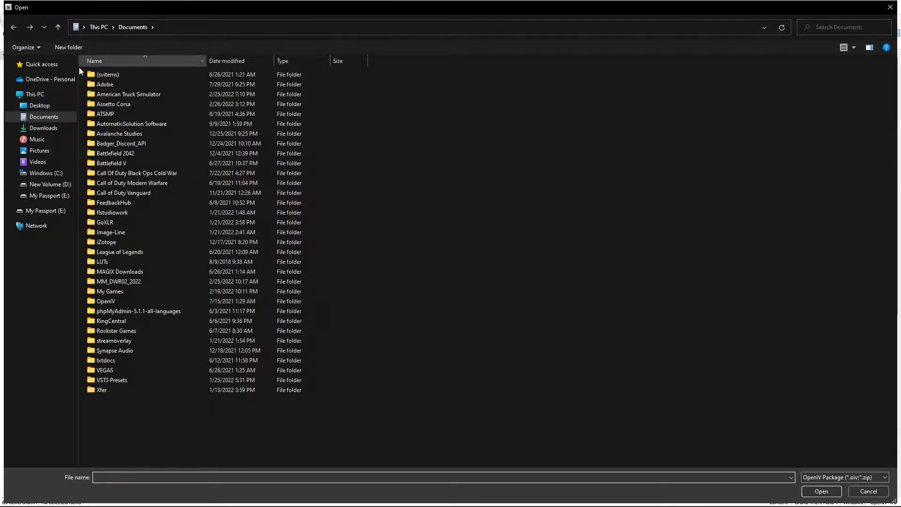
{"action": "left_click", "coordinate": [40, 105]}
{"action": "scroll", "coordinate": [306, 272], "scroll_direction": "down", "scroll_amount": 8}
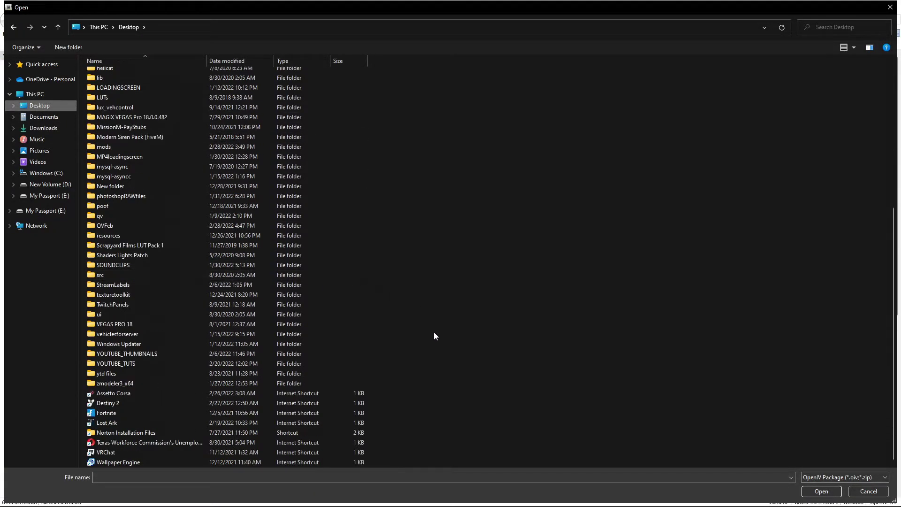
{"action": "double_click", "coordinate": [130, 226]}
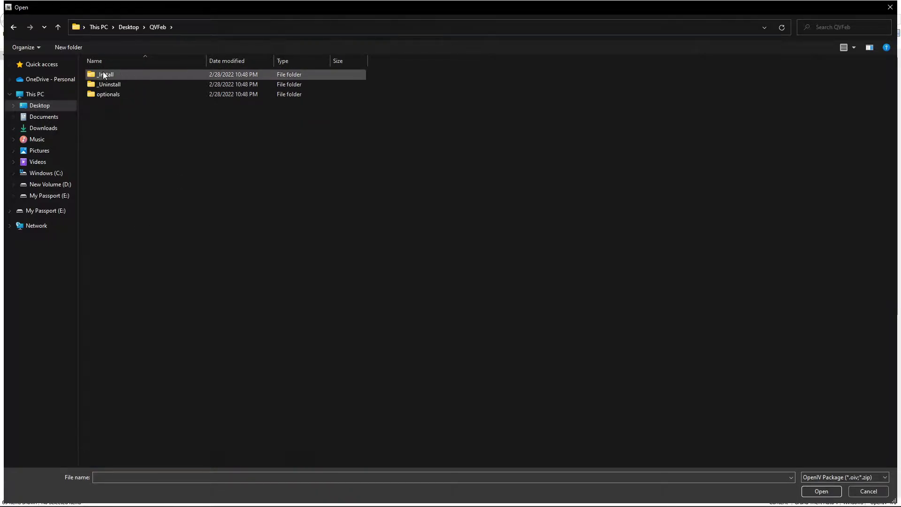
{"action": "double_click", "coordinate": [137, 74]}
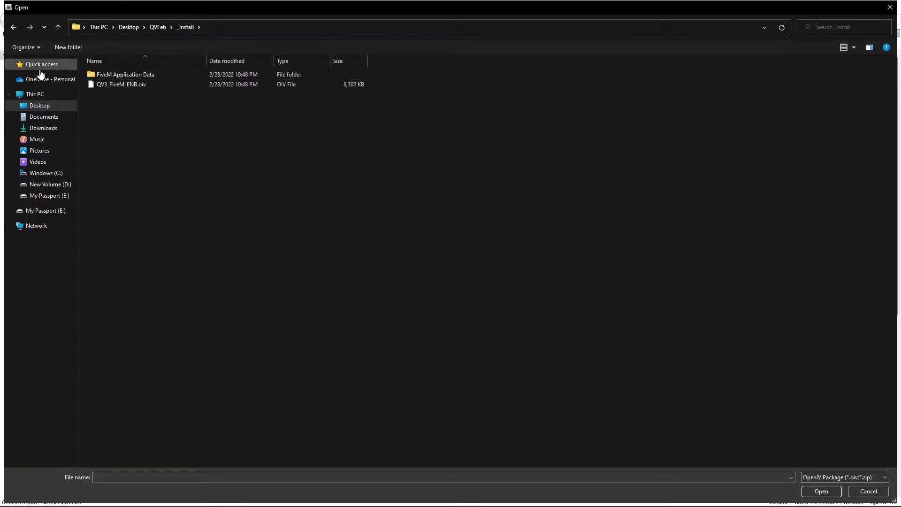
{"action": "left_click", "coordinate": [134, 84]}
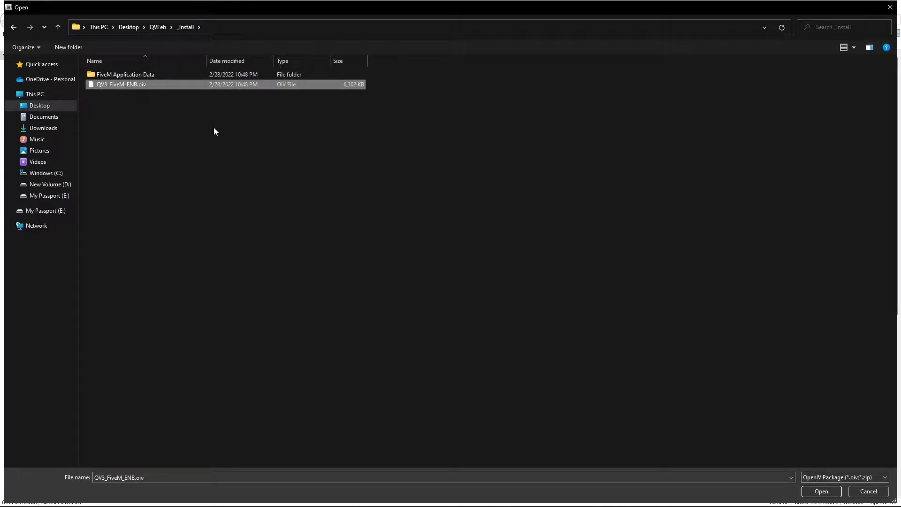
- Install the QV3_FiveM_ENB.oiv package into the game folder and close the installer
{"action": "left_click", "coordinate": [832, 494]}
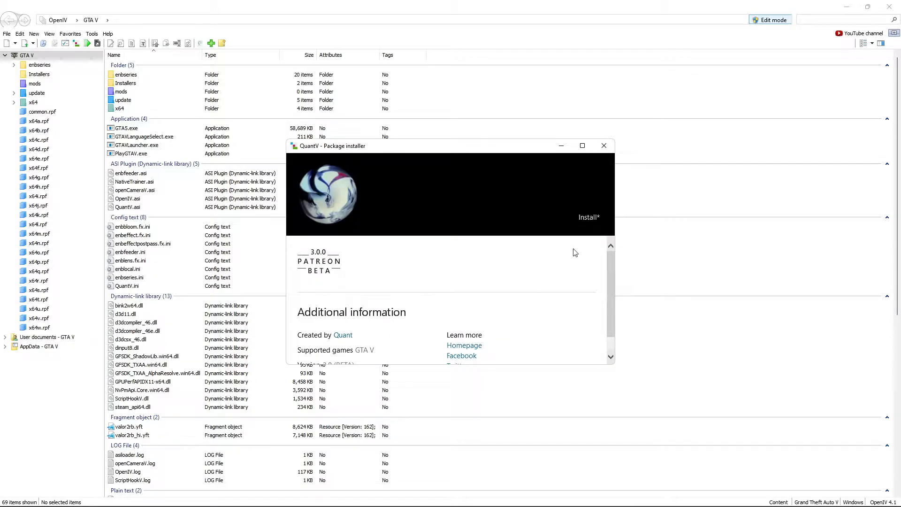
{"action": "left_click", "coordinate": [581, 222]}
{"action": "left_click", "coordinate": [383, 268]}
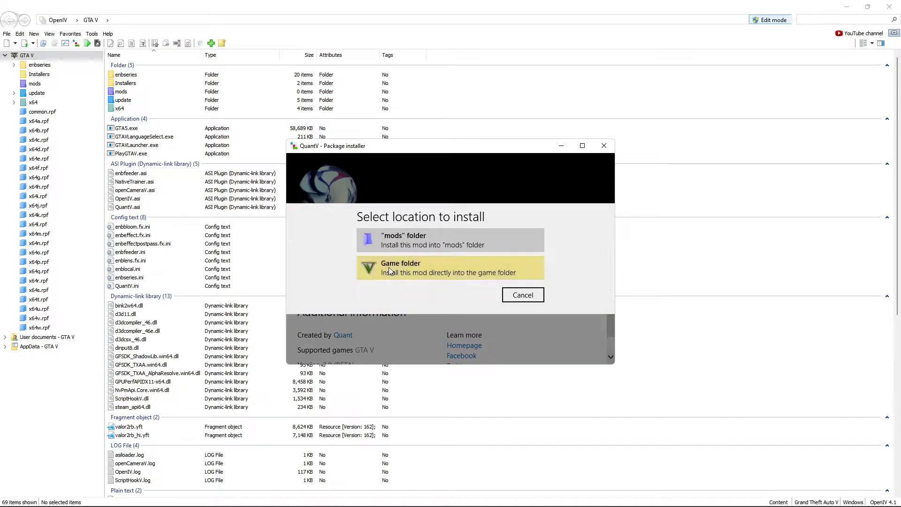
{"action": "left_click", "coordinate": [413, 291]}
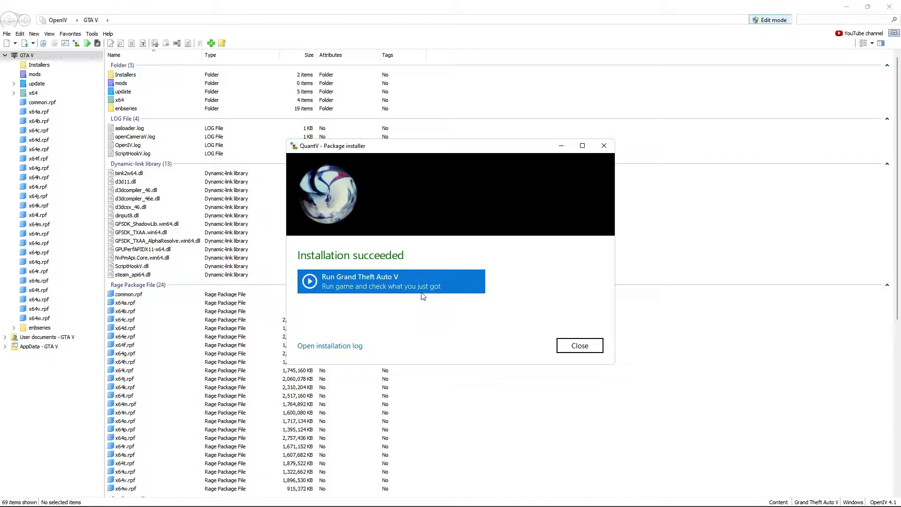
{"action": "left_click", "coordinate": [591, 347]}
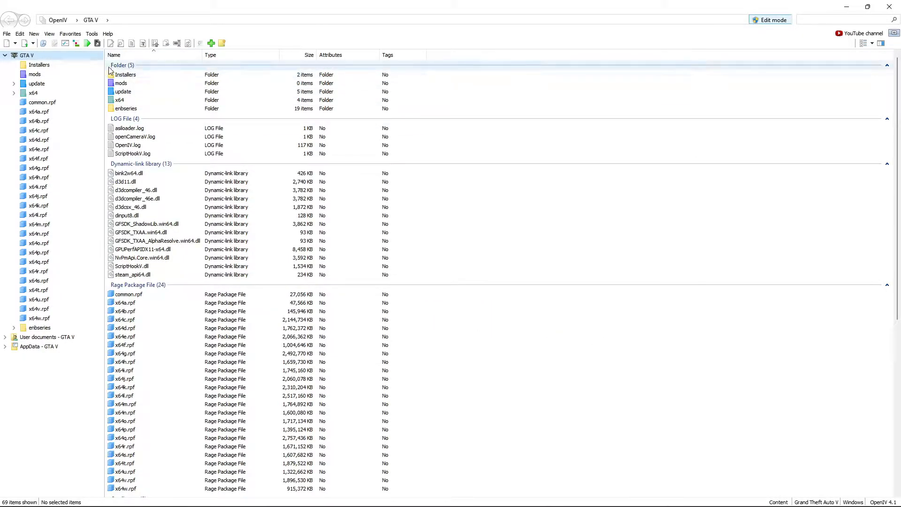
- Install 4._ENB_High.oiv from optionals\ENB performance-quality presets into the game folder
{"action": "left_click", "coordinate": [79, 48]}
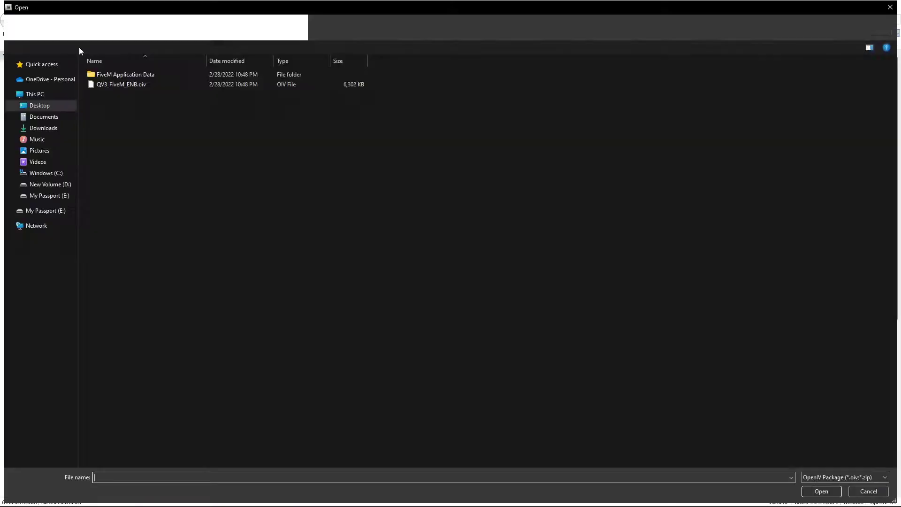
{"action": "left_click", "coordinate": [167, 28]}
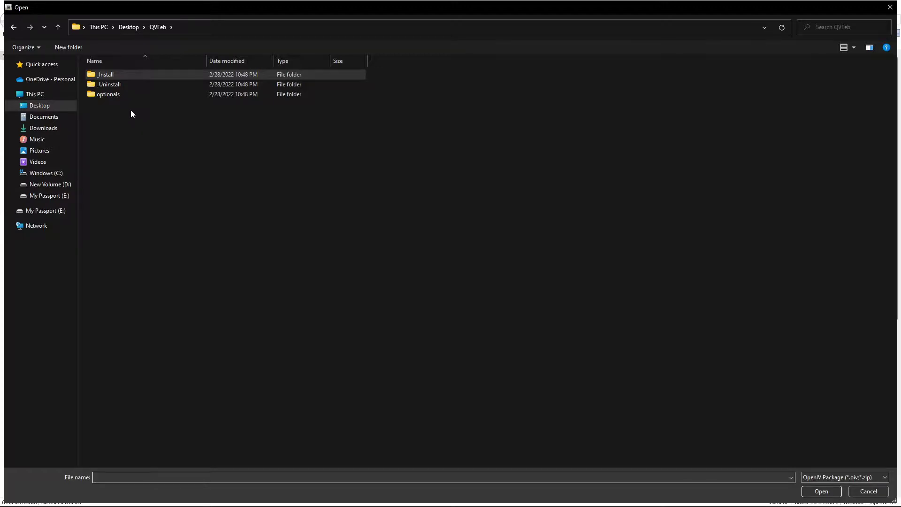
{"action": "double_click", "coordinate": [115, 96]}
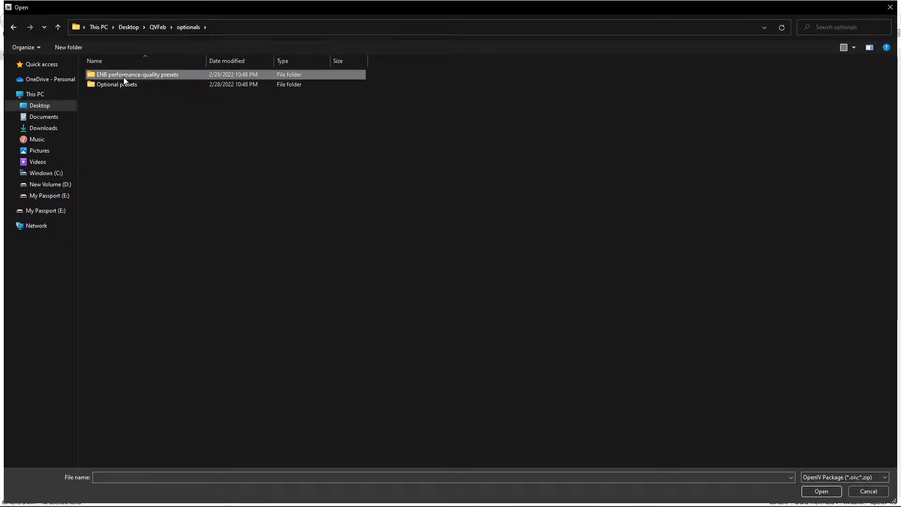
{"action": "double_click", "coordinate": [124, 77]}
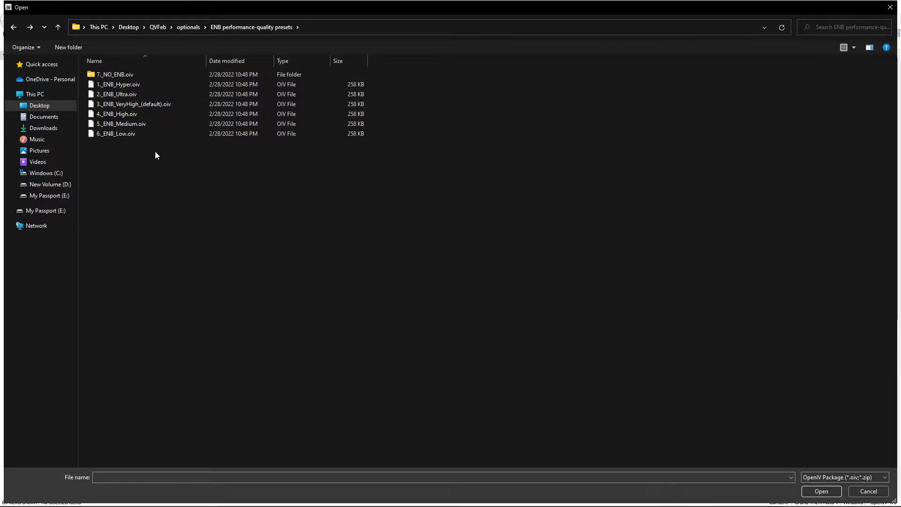
{"action": "left_click", "coordinate": [137, 115]}
{"action": "double_click", "coordinate": [137, 114]}
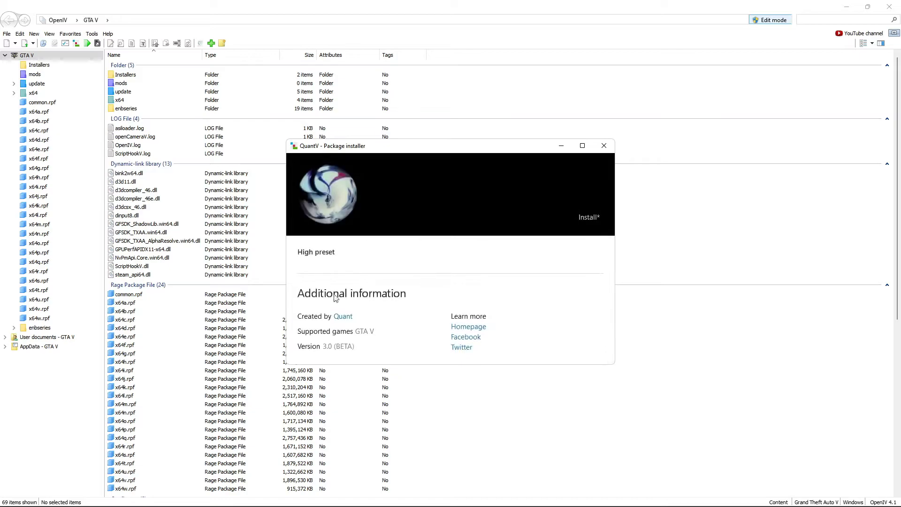
{"action": "left_click", "coordinate": [588, 220]}
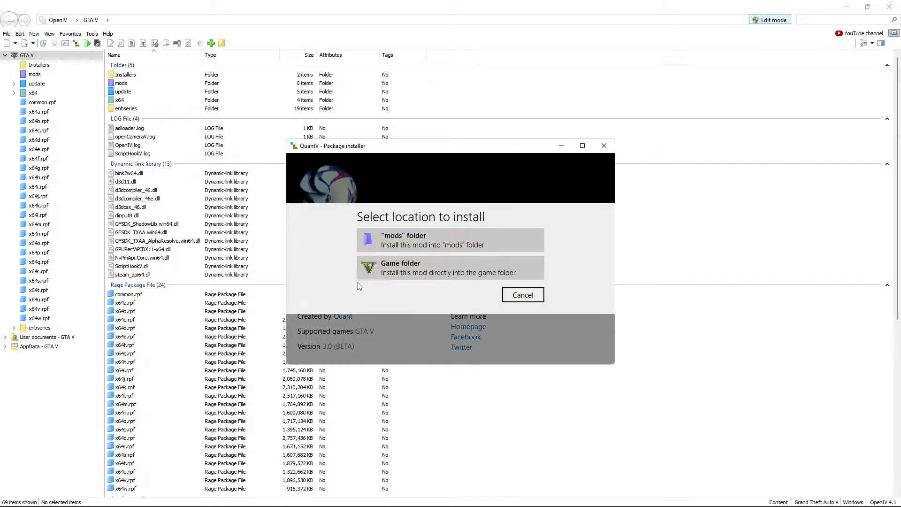
{"action": "left_click", "coordinate": [400, 268]}
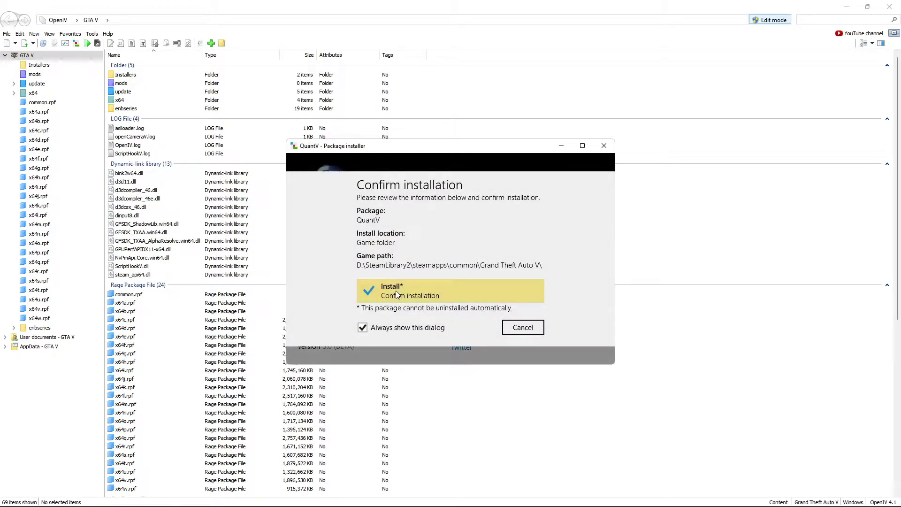
{"action": "left_click", "coordinate": [396, 294]}
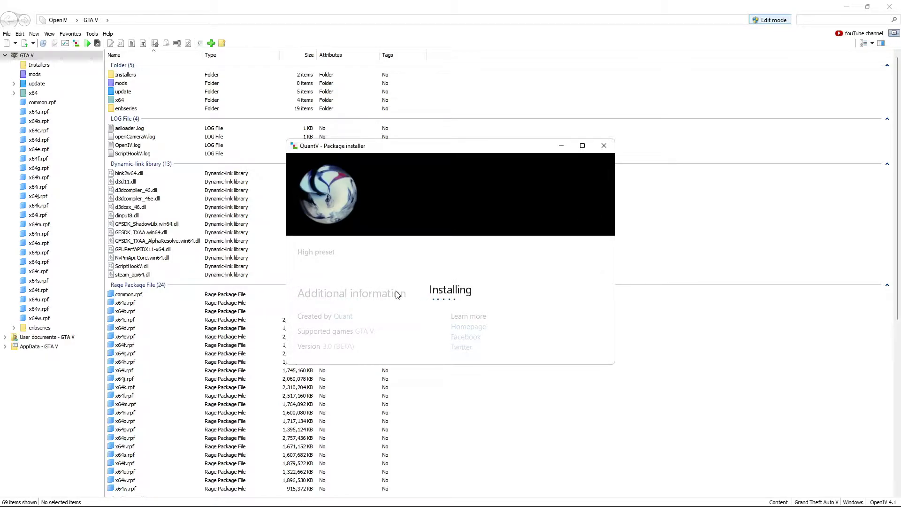
{"action": "left_click", "coordinate": [75, 45]}
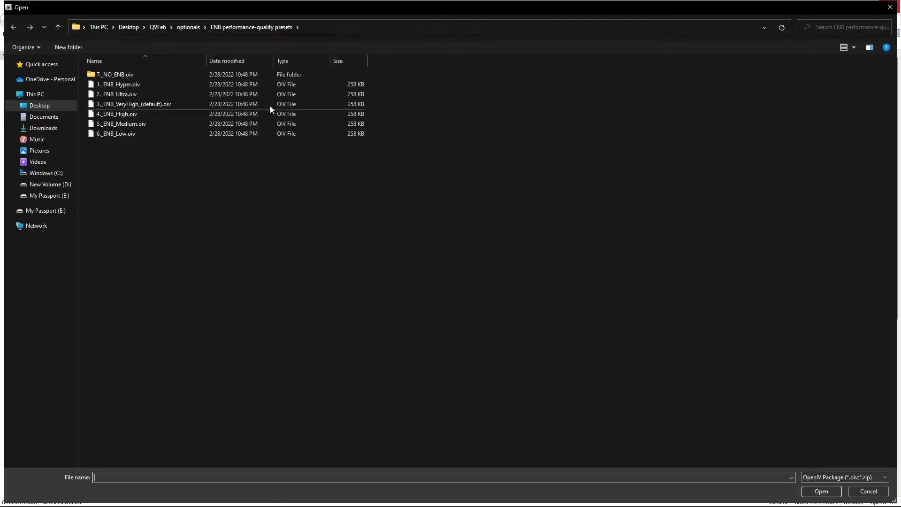
- Install the Clouds BETA#1 package from Optional presets\volumetric clouds (beta) into the game folder
{"action": "left_click", "coordinate": [192, 26]}
{"action": "double_click", "coordinate": [132, 85]}
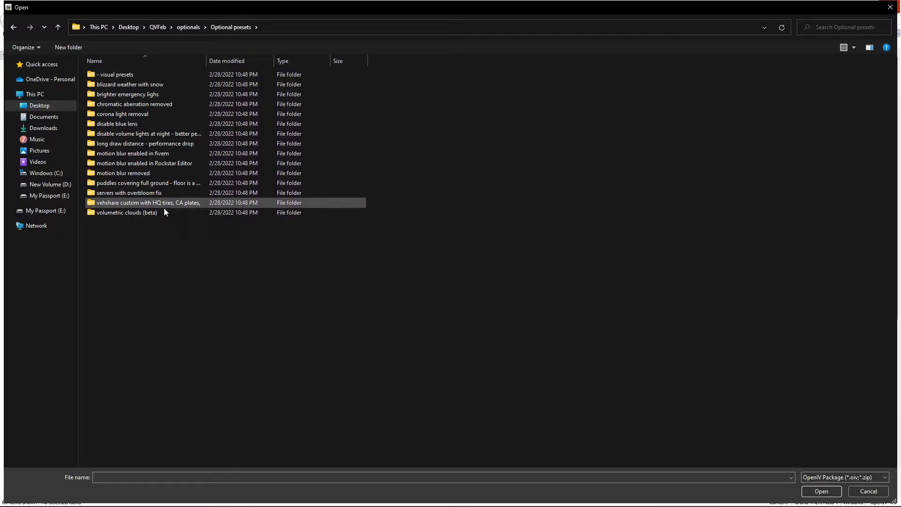
{"action": "double_click", "coordinate": [125, 215]}
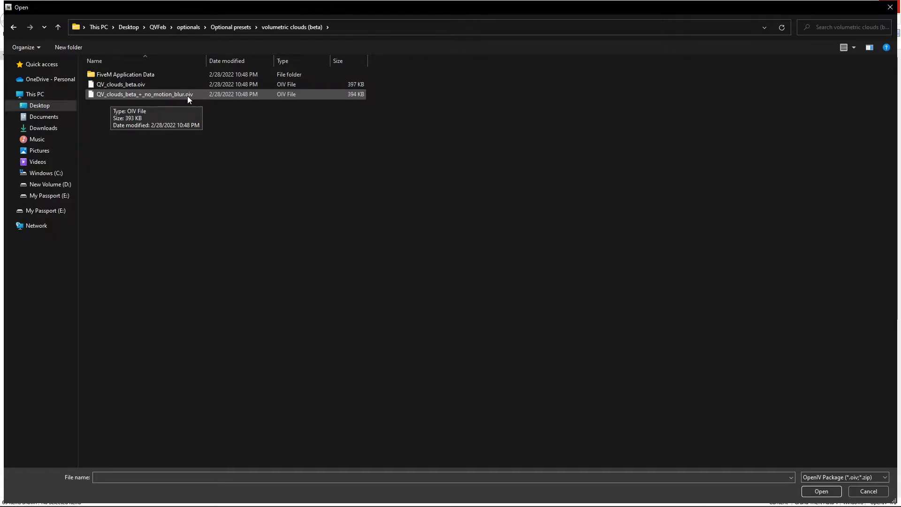
{"action": "double_click", "coordinate": [187, 94]}
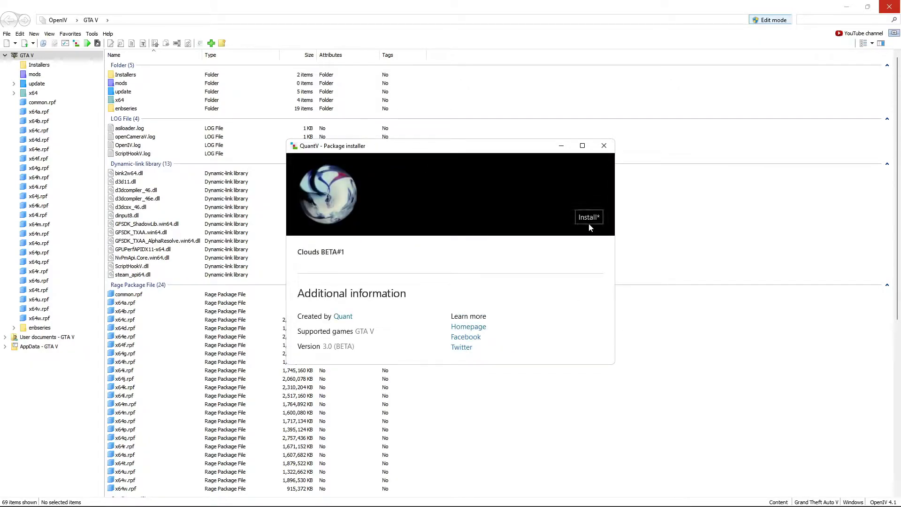
{"action": "left_click", "coordinate": [582, 222]}
{"action": "left_click", "coordinate": [421, 258]}
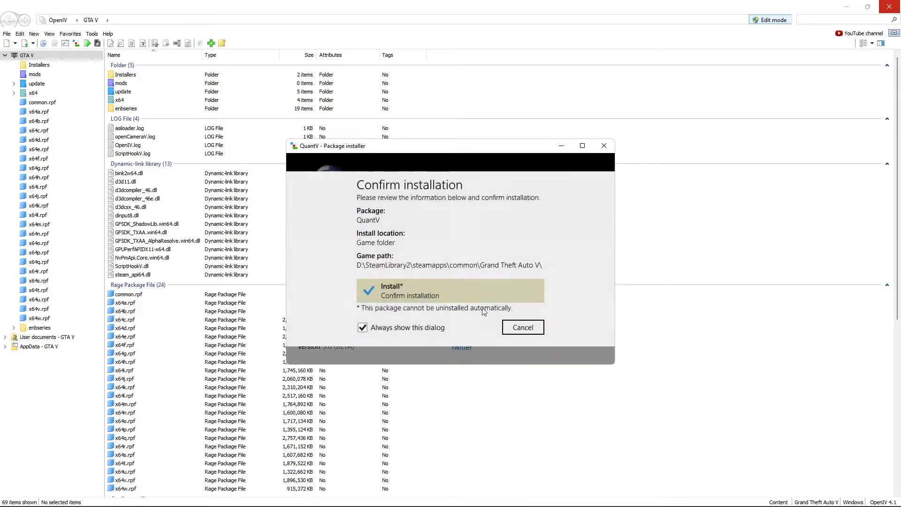
{"action": "left_click", "coordinate": [441, 287]}
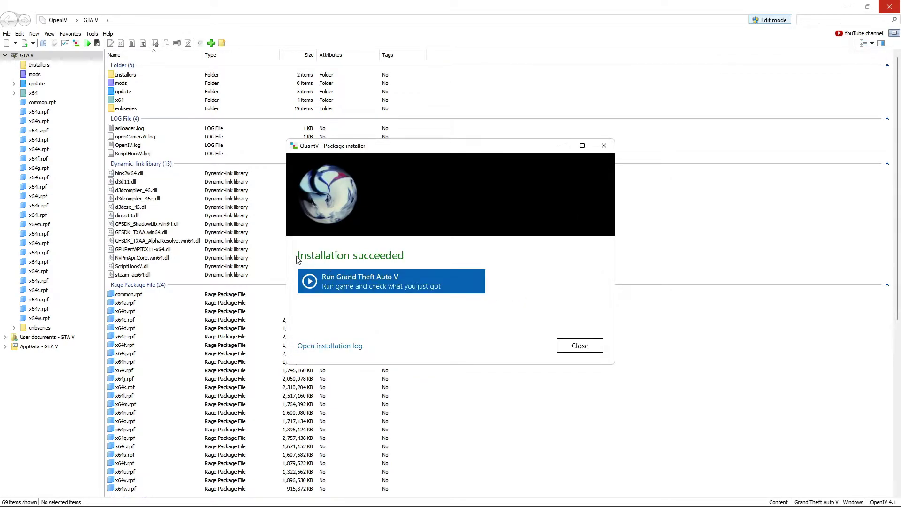
{"action": "left_click", "coordinate": [580, 346]}
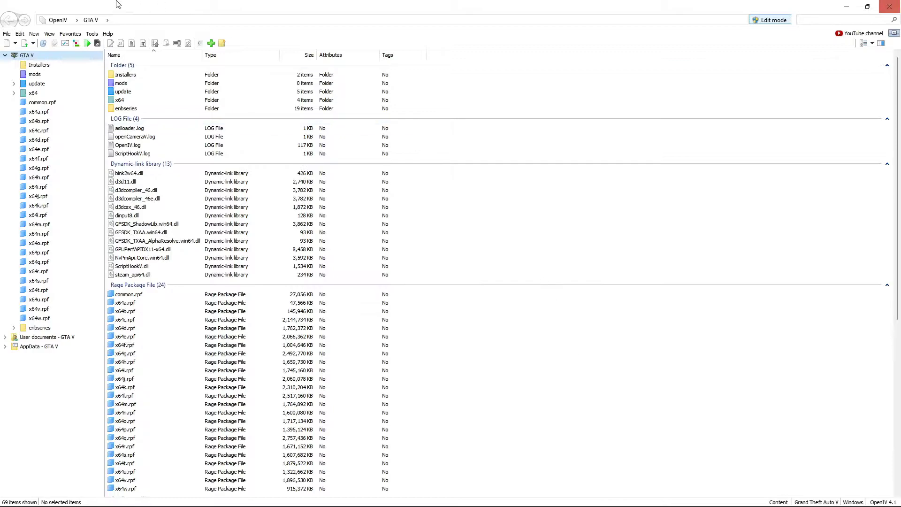
- Browse the package picker to Optional presets, cancel it, and bring up the Start menu
{"action": "left_click", "coordinate": [70, 43]}
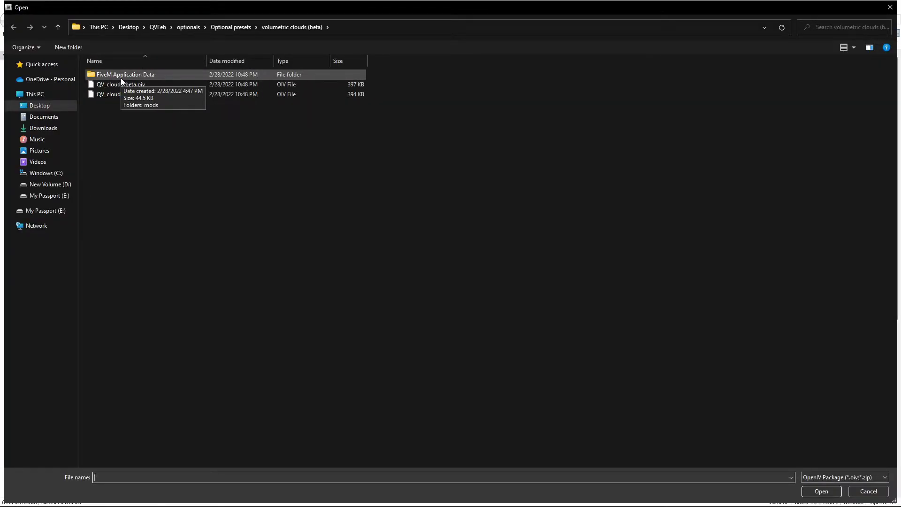
{"action": "left_click", "coordinate": [238, 29]}
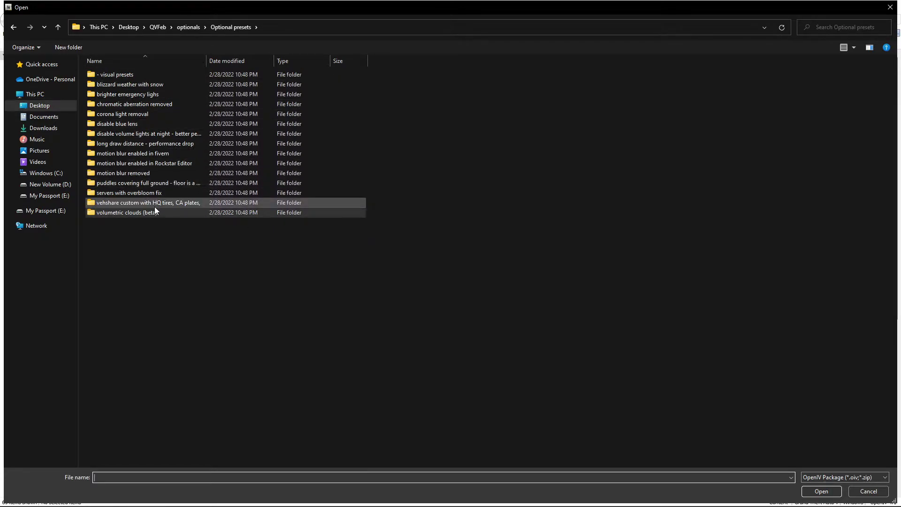
{"action": "key", "text": "Escape"}
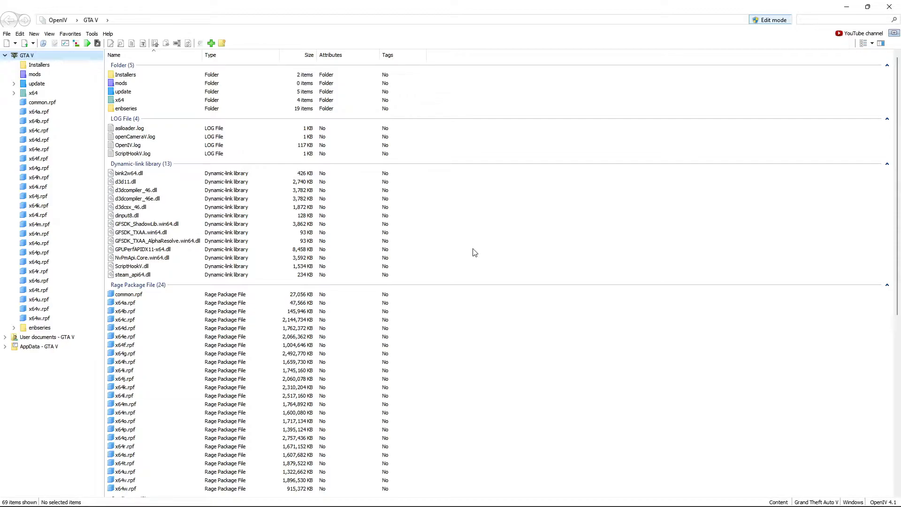
{"action": "key", "text": "super"}
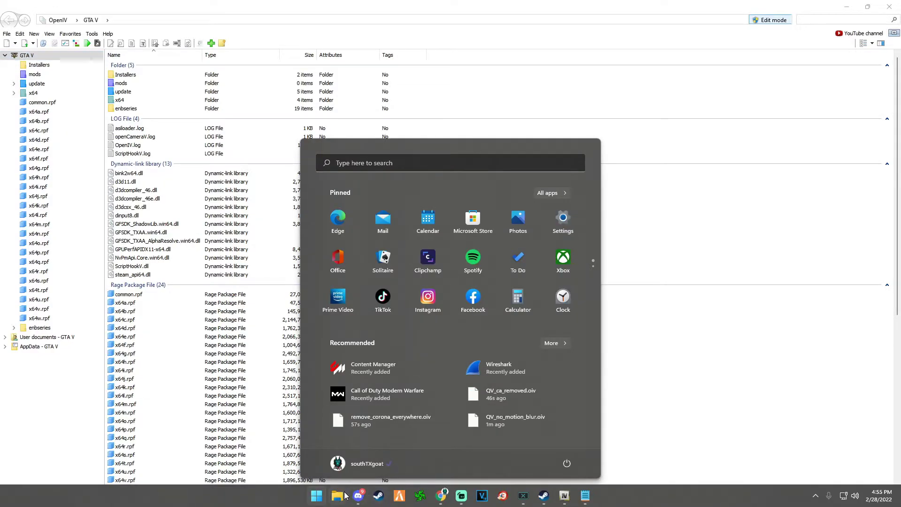
- Navigate File Explorer to C:\Users\<user>\AppData\Local\FiveM\FiveM Application Data
{"action": "left_click", "coordinate": [338, 495]}
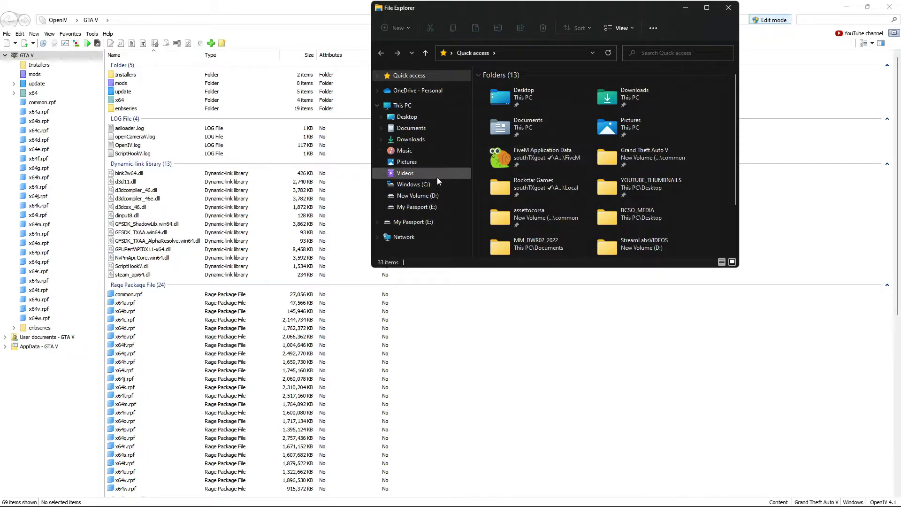
{"action": "left_click", "coordinate": [412, 184]}
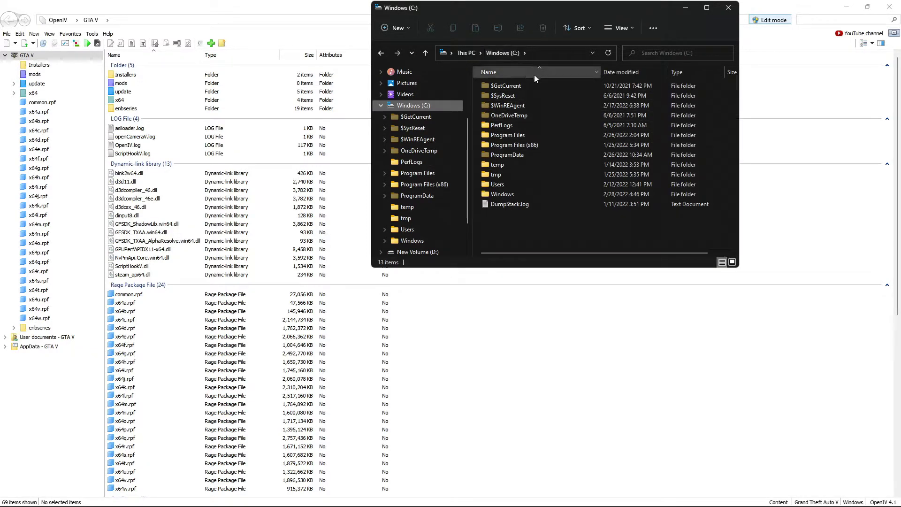
{"action": "double_click", "coordinate": [511, 185]}
{"action": "double_click", "coordinate": [499, 95]}
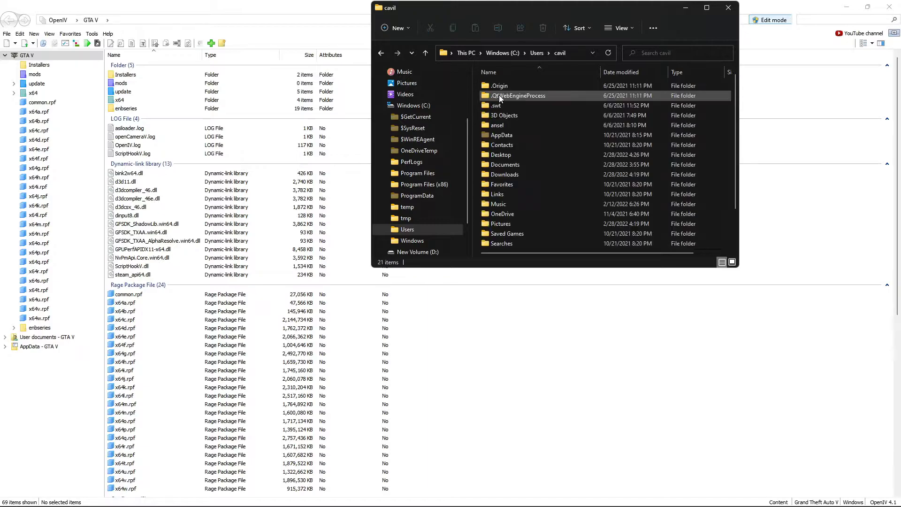
{"action": "double_click", "coordinate": [514, 137]}
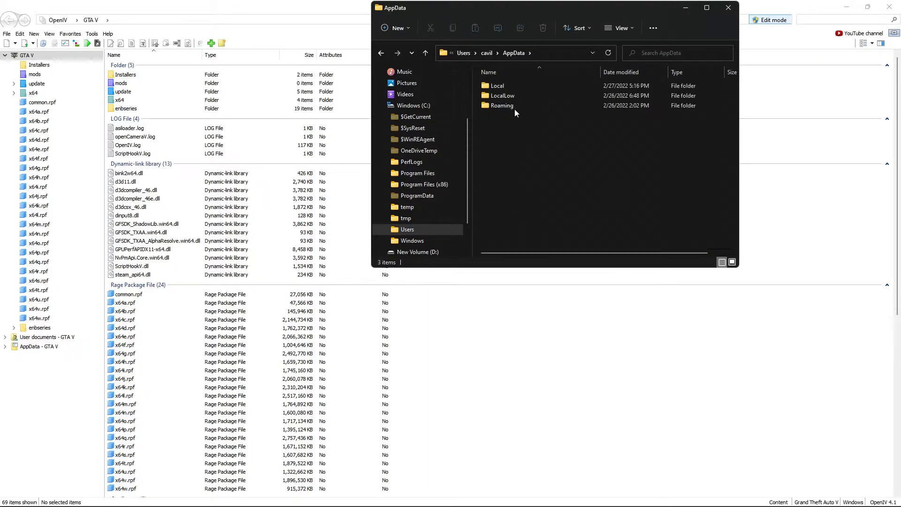
{"action": "double_click", "coordinate": [509, 87]}
{"action": "scroll", "coordinate": [539, 148], "scroll_direction": "down", "scroll_amount": 10}
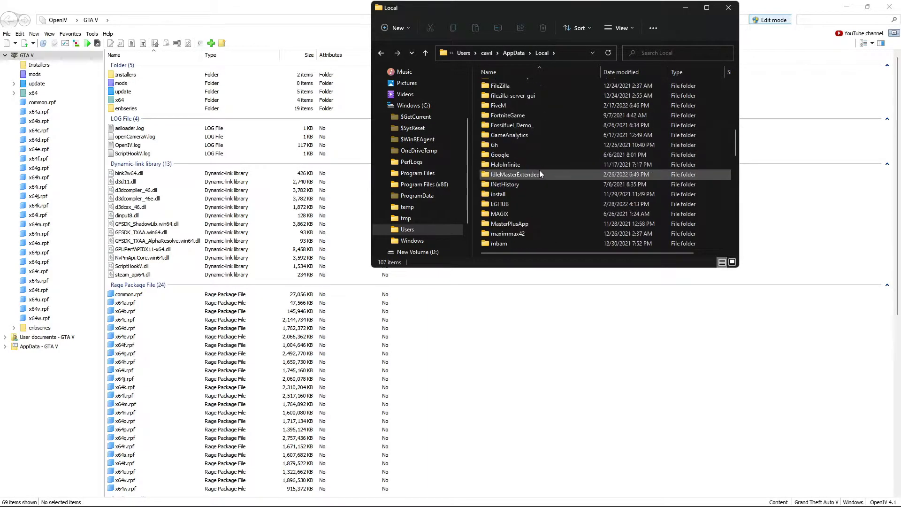
{"action": "scroll", "coordinate": [530, 187], "scroll_direction": "down", "scroll_amount": 1}
{"action": "scroll", "coordinate": [528, 204], "scroll_direction": "up", "scroll_amount": 2}
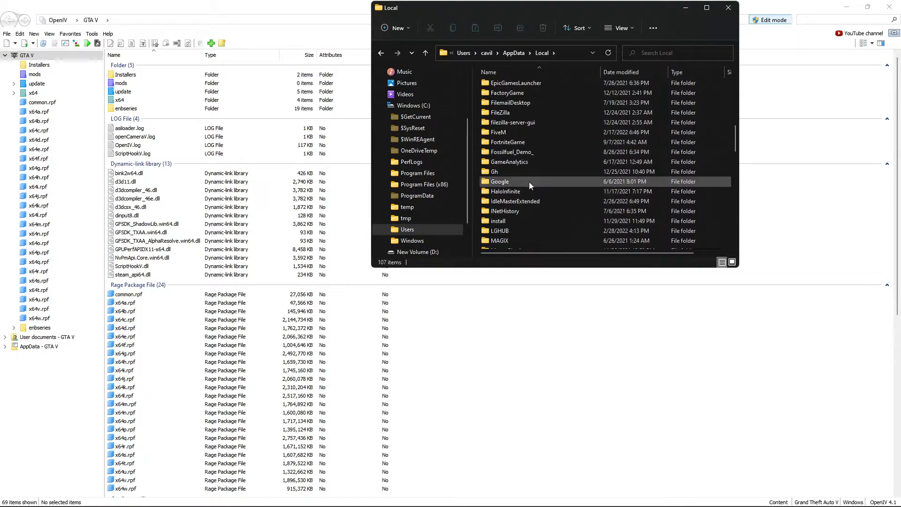
{"action": "double_click", "coordinate": [511, 132]}
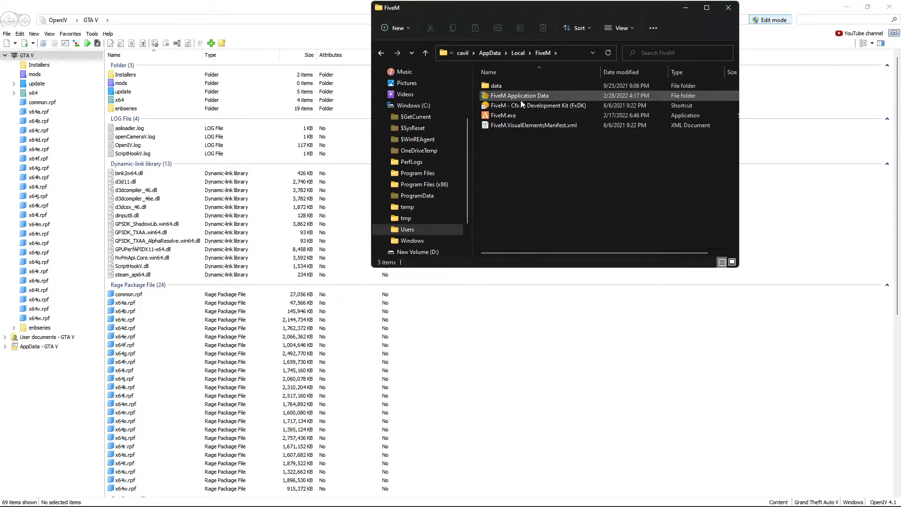
{"action": "double_click", "coordinate": [546, 96]}
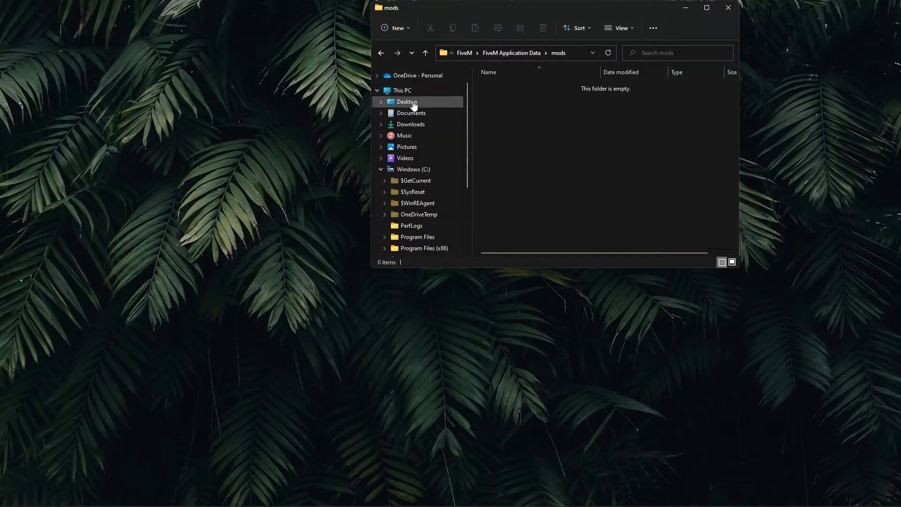
- Open the Desktop in a second File Explorer window beside FiveM's mods folder
{"action": "right_click", "coordinate": [414, 101]}
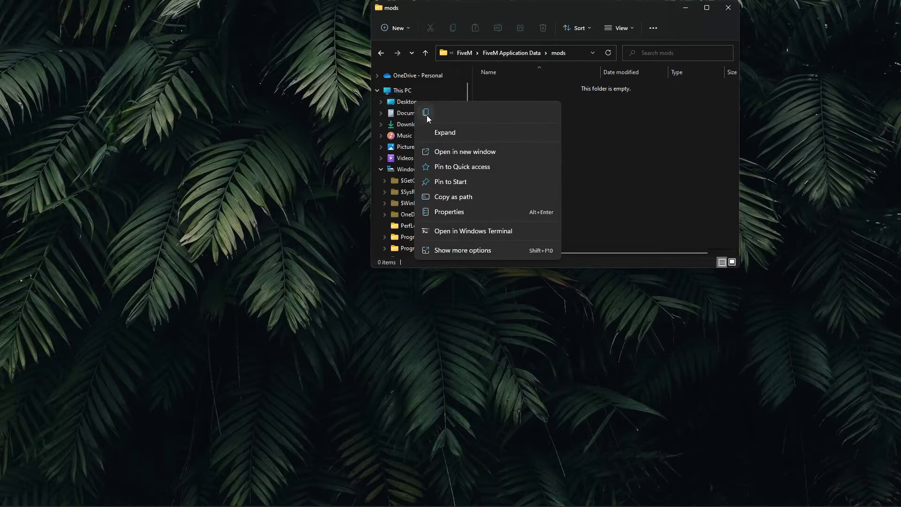
{"action": "left_click", "coordinate": [460, 153]}
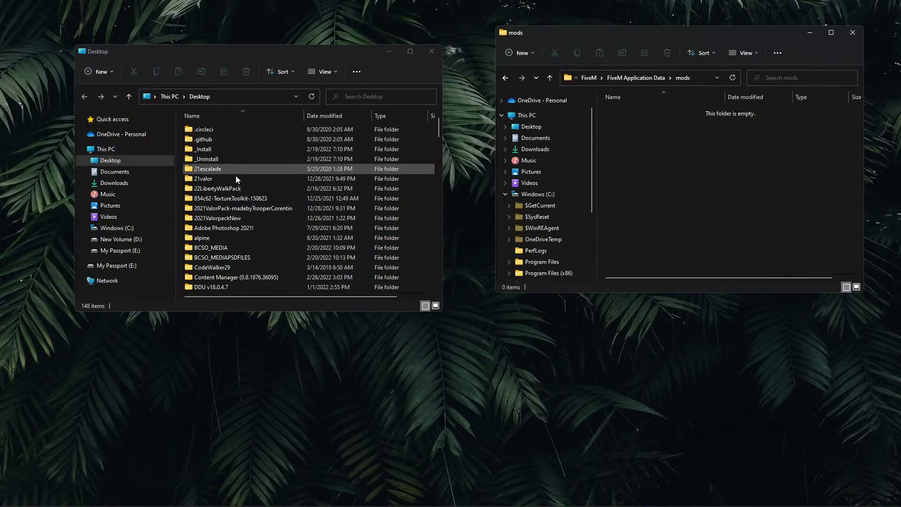
{"action": "scroll", "coordinate": [239, 257], "scroll_direction": "down", "scroll_amount": 5}
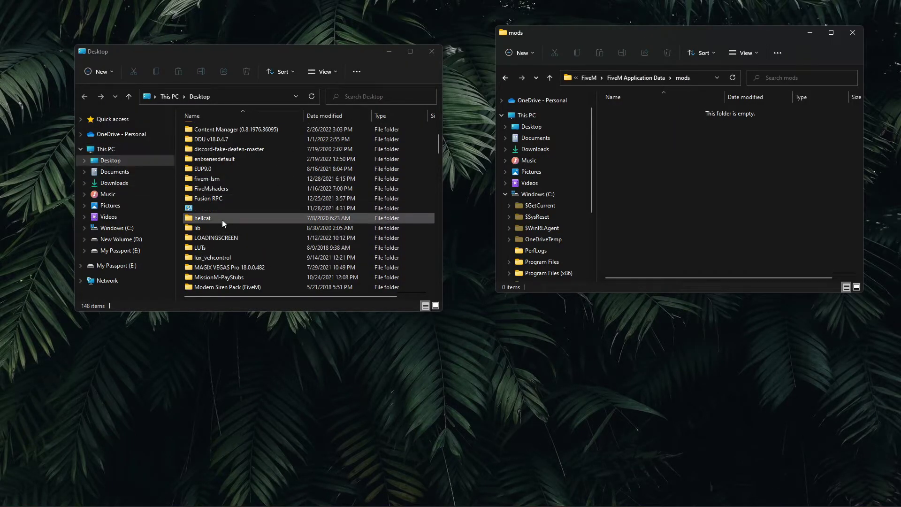
{"action": "scroll", "coordinate": [222, 225], "scroll_direction": "down", "scroll_amount": 6}
- Browse into QVFeb > optionals > Optional presets > fivemappdata
{"action": "double_click", "coordinate": [218, 164]}
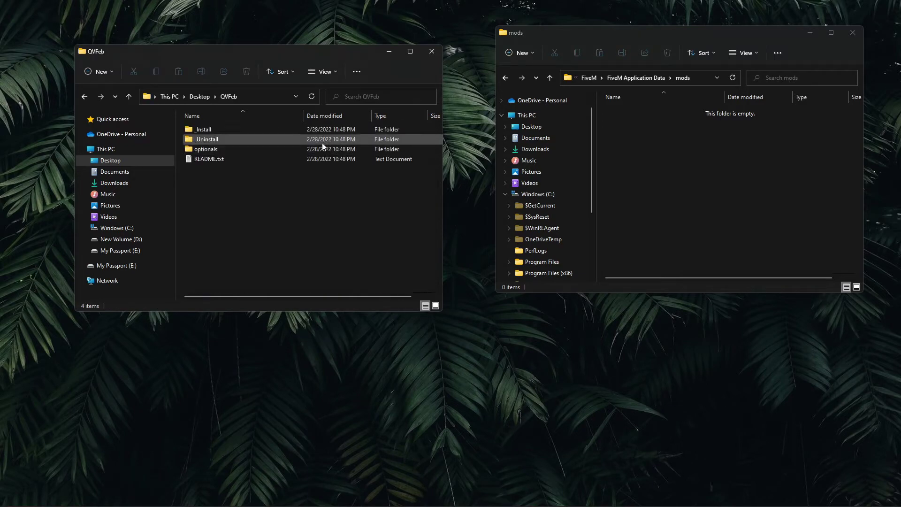
{"action": "double_click", "coordinate": [211, 149]}
{"action": "double_click", "coordinate": [224, 139]}
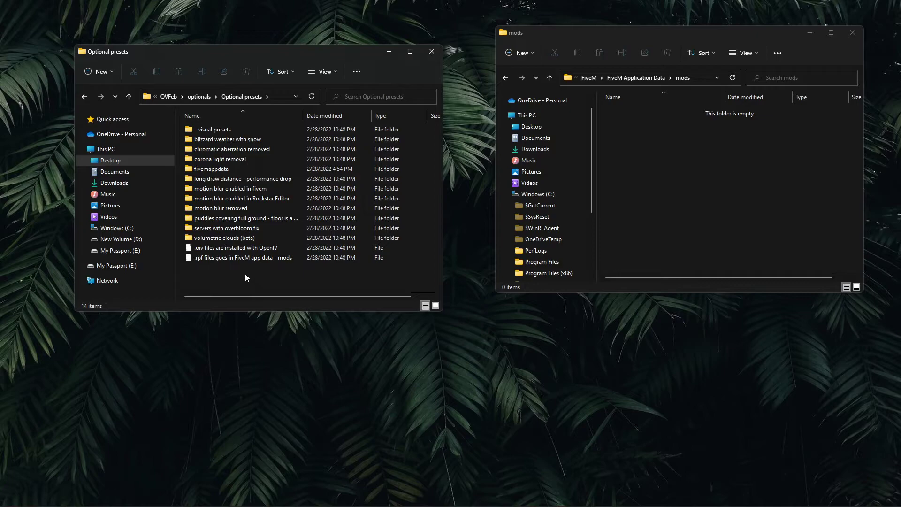
{"action": "double_click", "coordinate": [223, 171]}
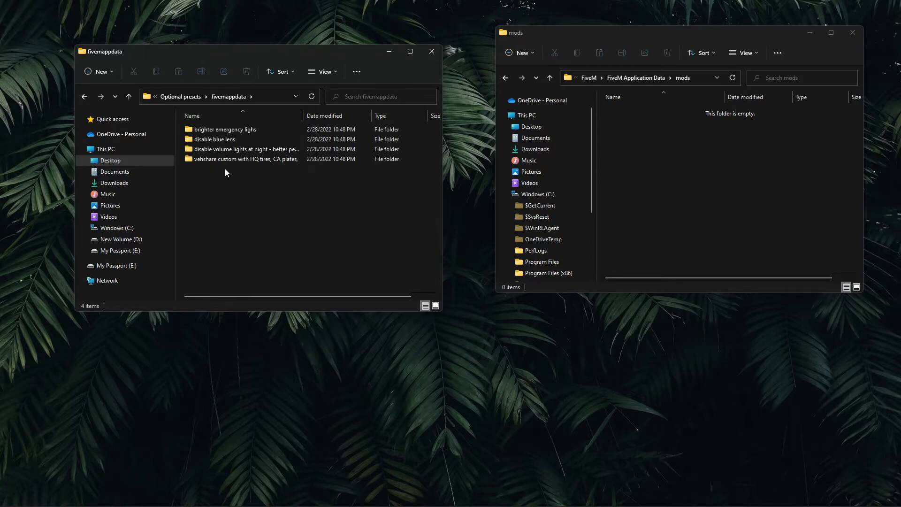
{"action": "left_click", "coordinate": [188, 159]}
{"action": "left_click", "coordinate": [193, 97]}
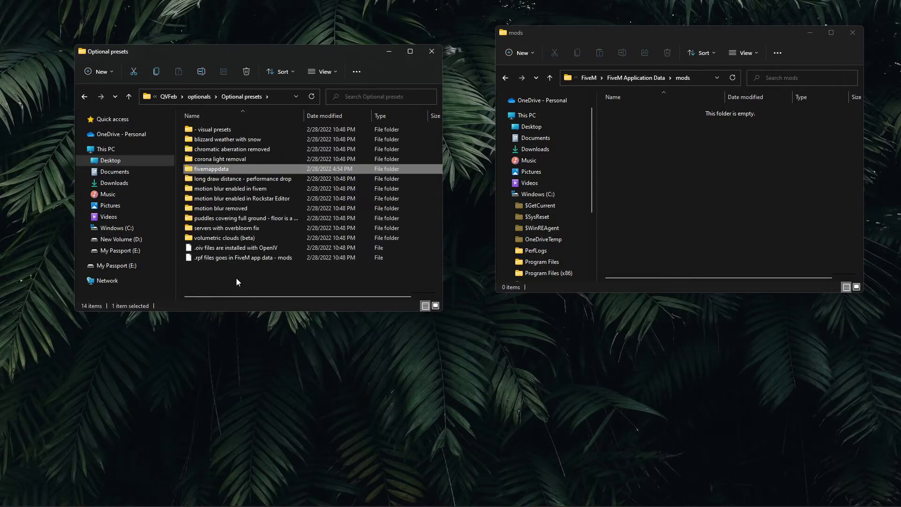
{"action": "double_click", "coordinate": [210, 170]}
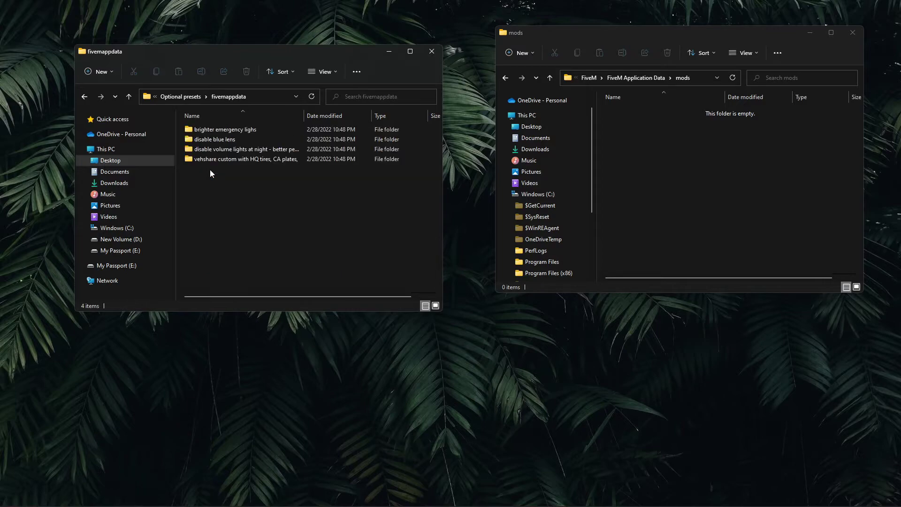
{"action": "left_click", "coordinate": [197, 97]}
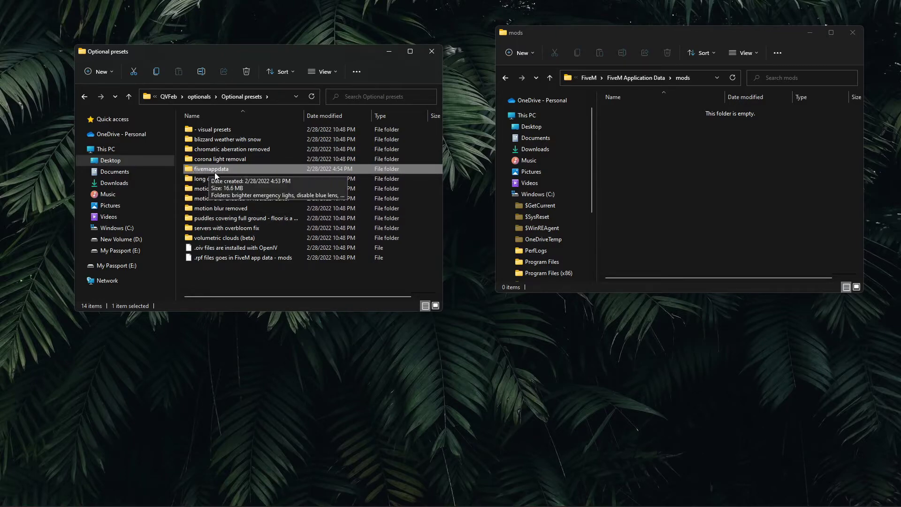
{"action": "double_click", "coordinate": [215, 170]}
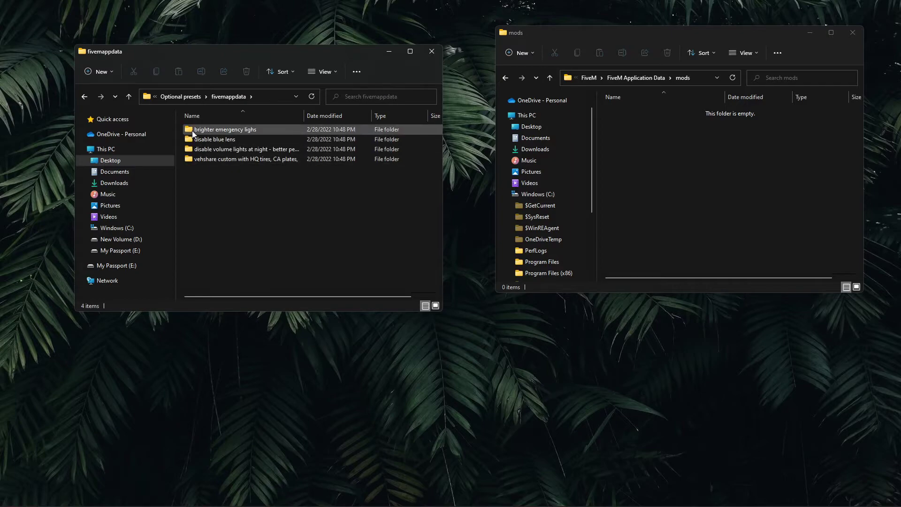
- Open vehshare custom > FiveM Application Data > mods and select QV3_custom_vehshare.rpf
{"action": "left_click_drag", "start_coordinate": [212, 177], "coordinate": [208, 135]}
{"action": "double_click", "coordinate": [221, 160]}
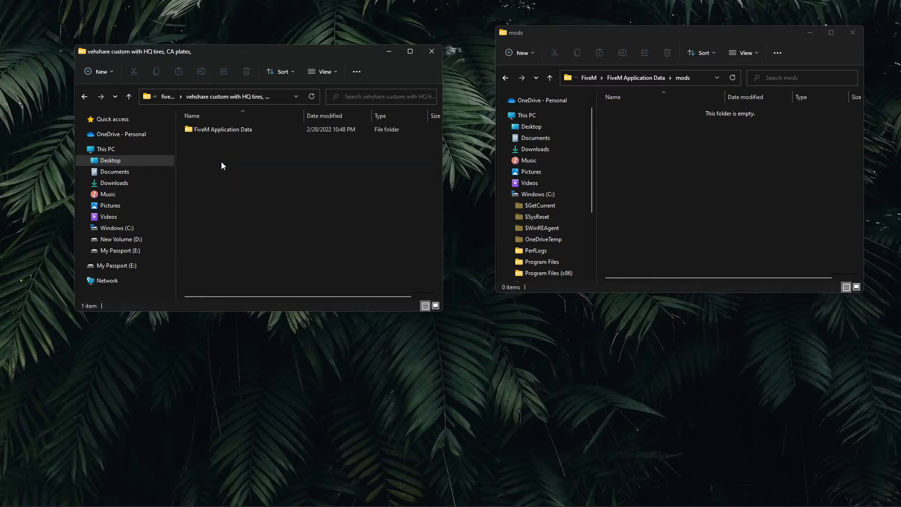
{"action": "double_click", "coordinate": [215, 132]}
{"action": "double_click", "coordinate": [210, 127]}
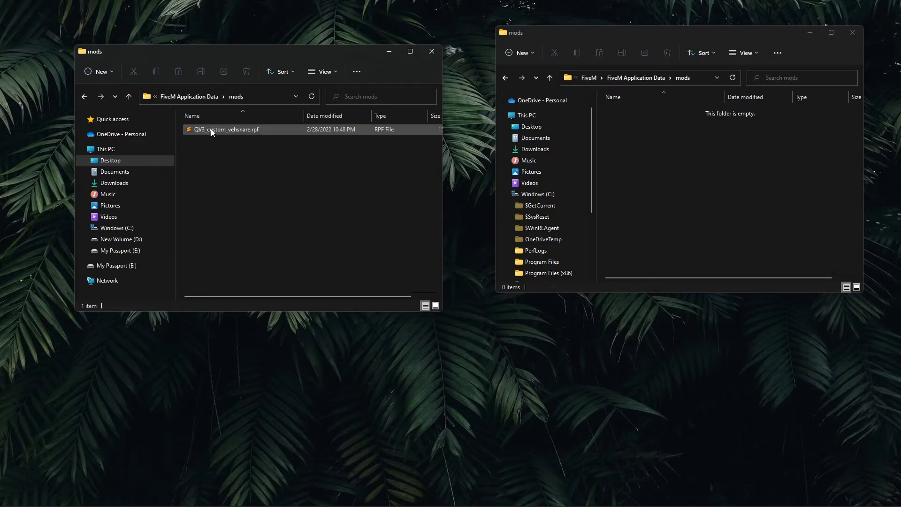
{"action": "left_click", "coordinate": [216, 130]}
- Drag QV3_custom_vehshare.rpf into FiveM's mods folder and return to the fivemappdata preset list
{"action": "left_click_drag", "start_coordinate": [216, 130], "coordinate": [628, 155]}
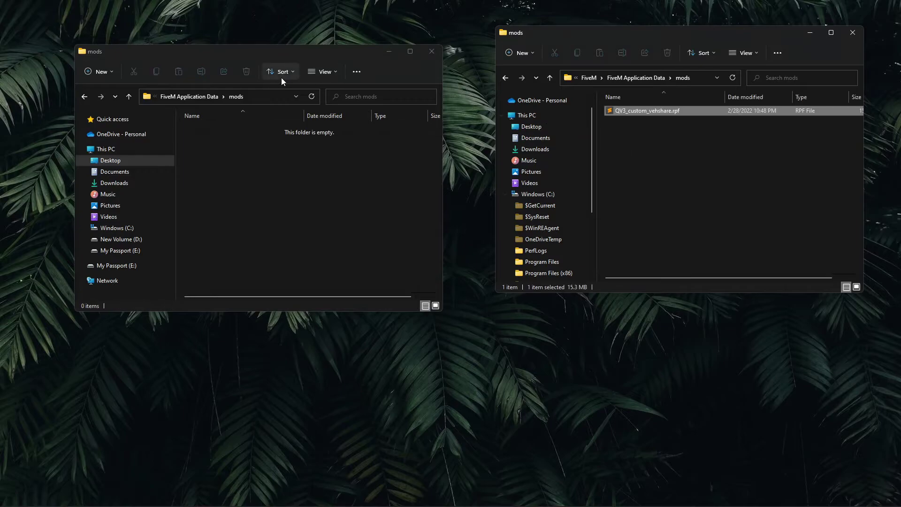
{"action": "left_click", "coordinate": [152, 97]}
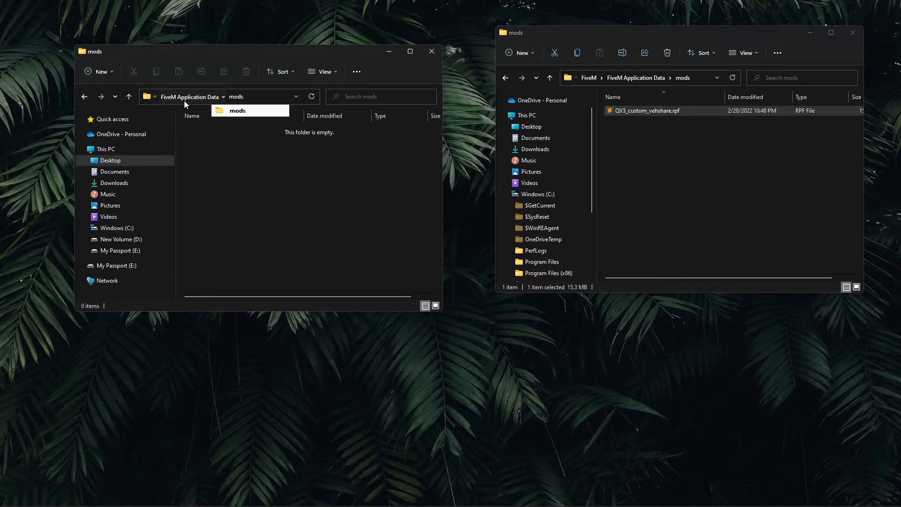
{"action": "left_click", "coordinate": [81, 97]}
{"action": "left_click", "coordinate": [80, 96]}
{"action": "left_click", "coordinate": [81, 97]}
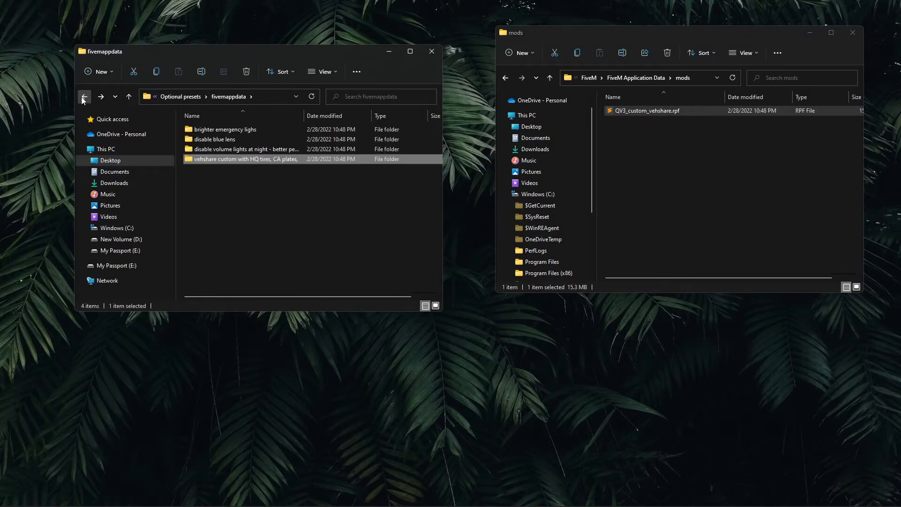
- Move QV3_disable_volume_lights.rpf from its preset's mods folder into FiveM's mods folder
{"action": "double_click", "coordinate": [235, 151]}
{"action": "double_click", "coordinate": [229, 132]}
{"action": "double_click", "coordinate": [229, 130]}
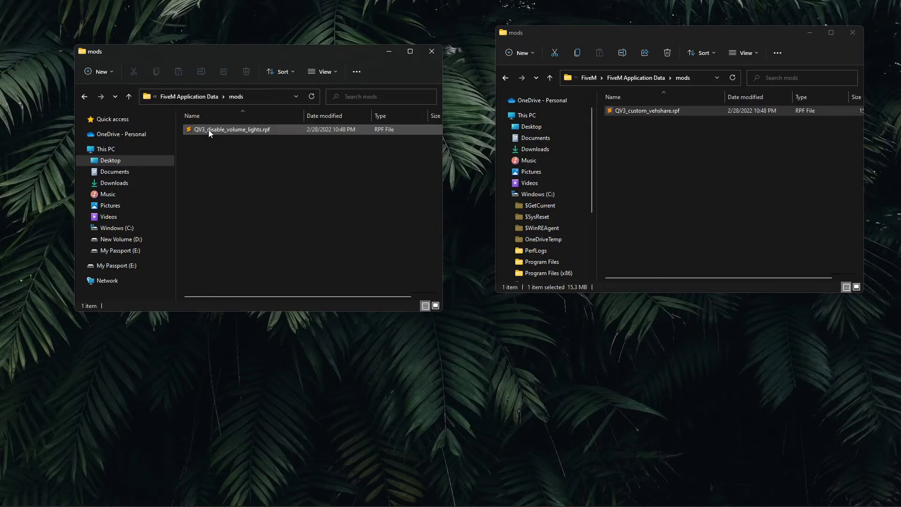
{"action": "left_click_drag", "start_coordinate": [208, 129], "coordinate": [620, 159]}
{"action": "left_click", "coordinate": [86, 94]}
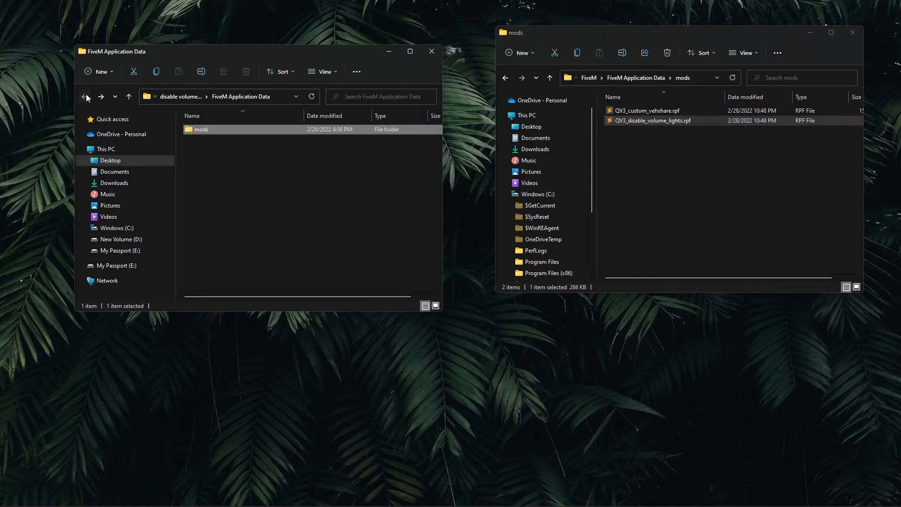
{"action": "left_click", "coordinate": [86, 94]}
{"action": "left_click", "coordinate": [86, 94]}
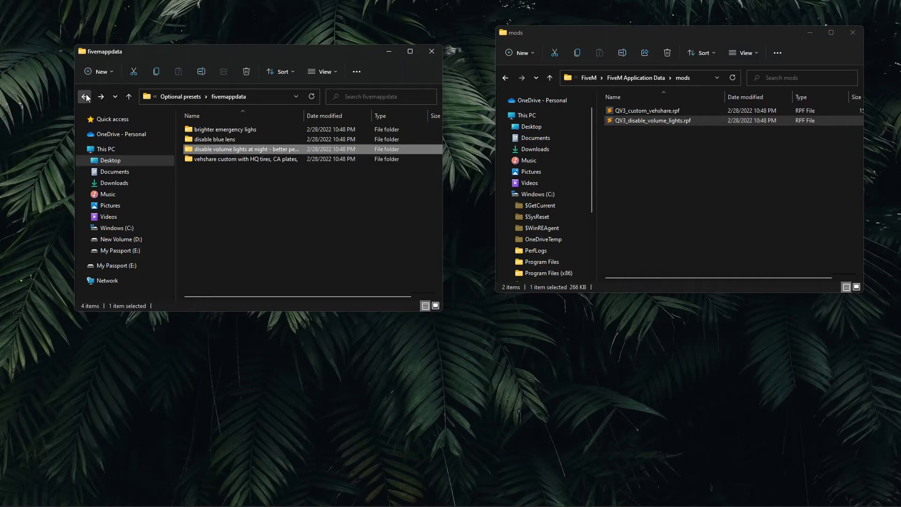
- Open the disable blue lens and brighter emergency lights presets' mods folders
{"action": "double_click", "coordinate": [232, 139]}
{"action": "double_click", "coordinate": [207, 129]}
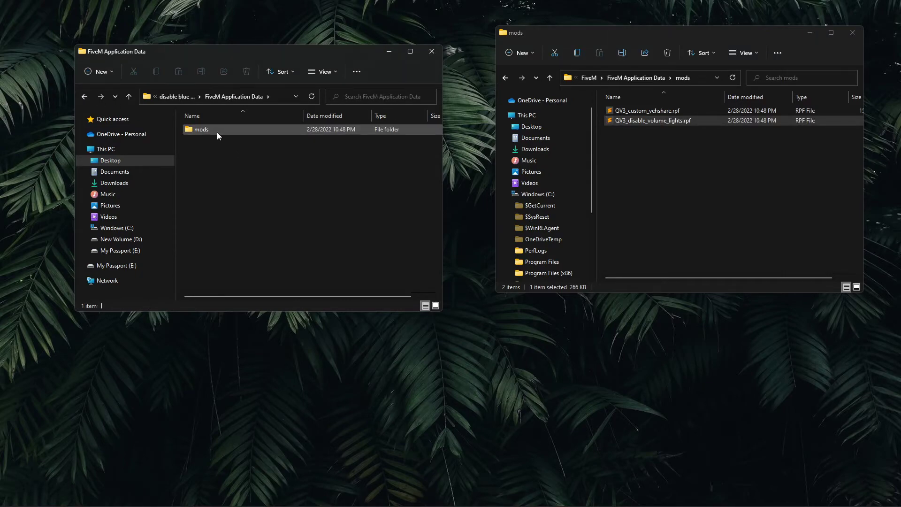
{"action": "double_click", "coordinate": [217, 131]}
{"action": "double_click", "coordinate": [247, 131]}
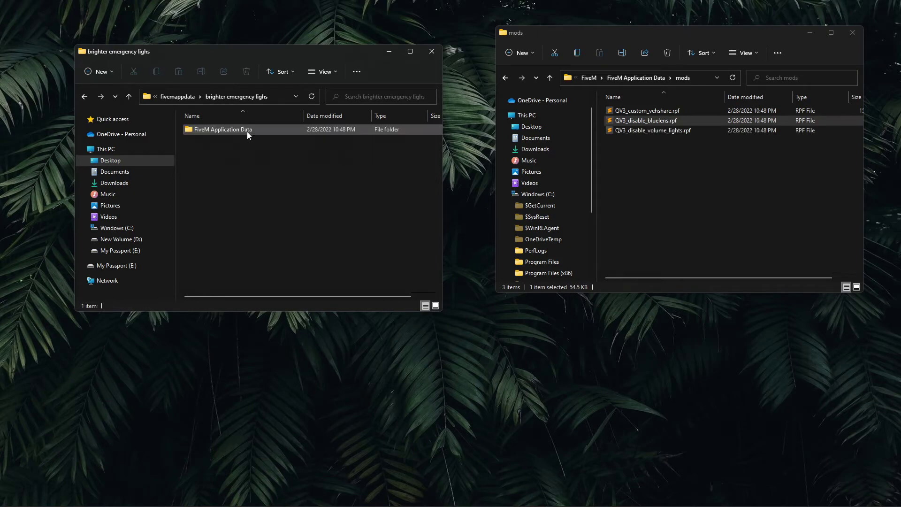
{"action": "double_click", "coordinate": [219, 130]}
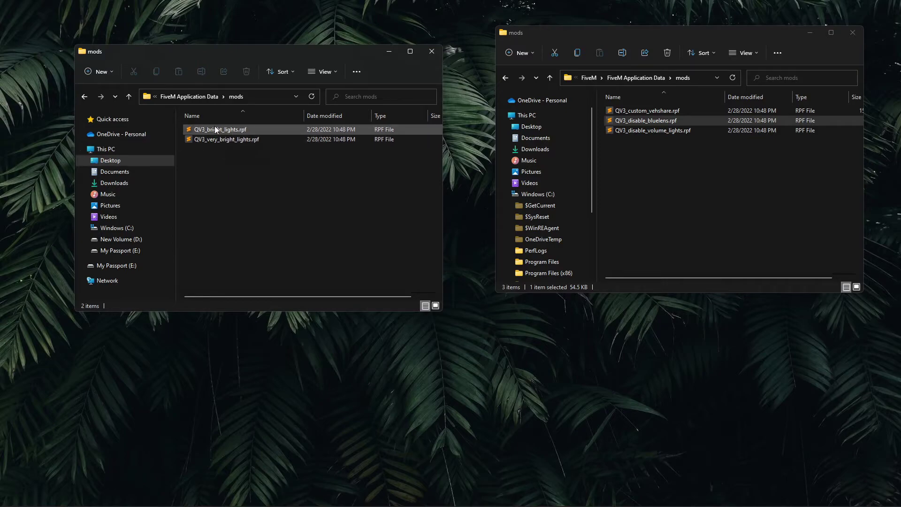
{"action": "left_click", "coordinate": [85, 96]}
- Drag QuantV.rpf from QVFeb's _Install > FiveM Application Data > mods into FiveM's mods, then close the source window
{"action": "left_click", "coordinate": [85, 96]}
{"action": "left_click", "coordinate": [84, 96]}
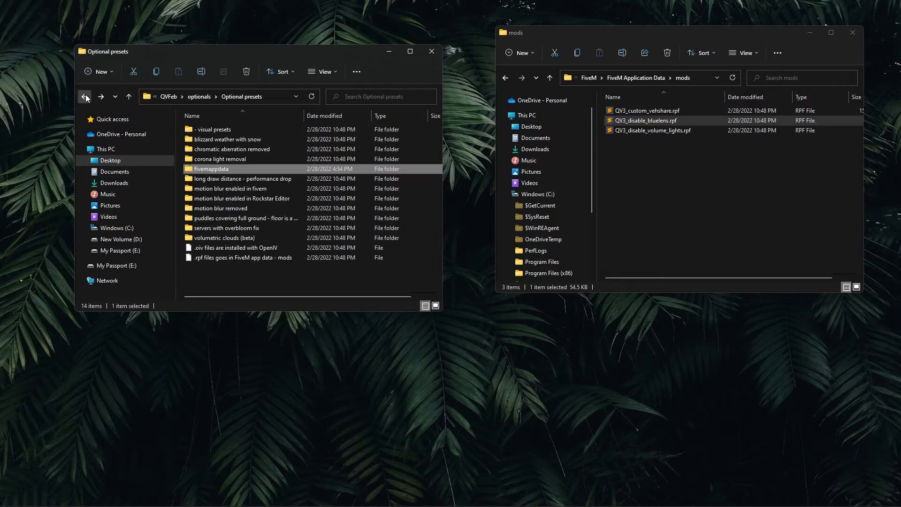
{"action": "left_click", "coordinate": [85, 96]}
{"action": "left_click", "coordinate": [85, 96]}
{"action": "left_click", "coordinate": [85, 97]}
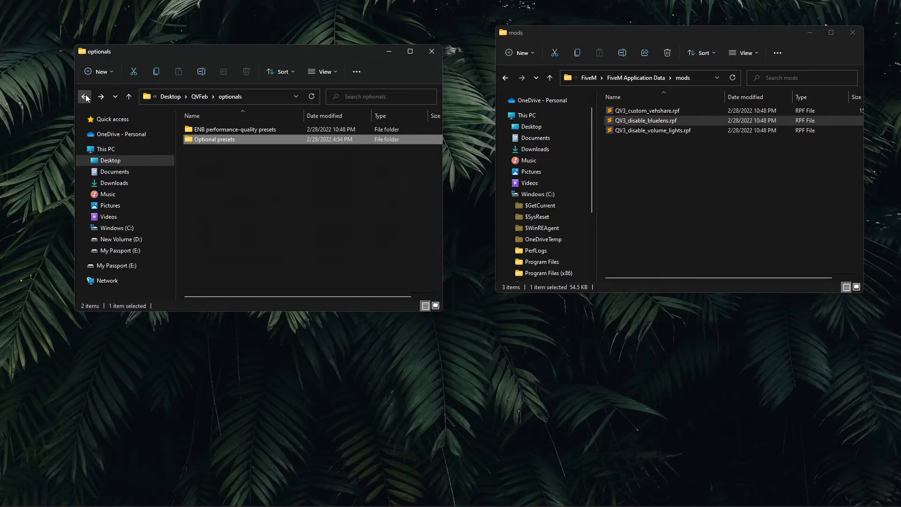
{"action": "left_click", "coordinate": [85, 97]}
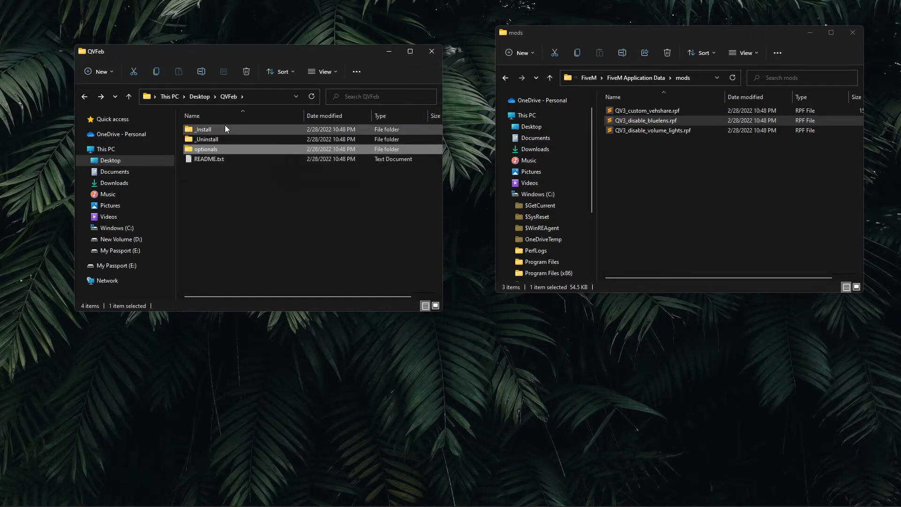
{"action": "double_click", "coordinate": [213, 132]}
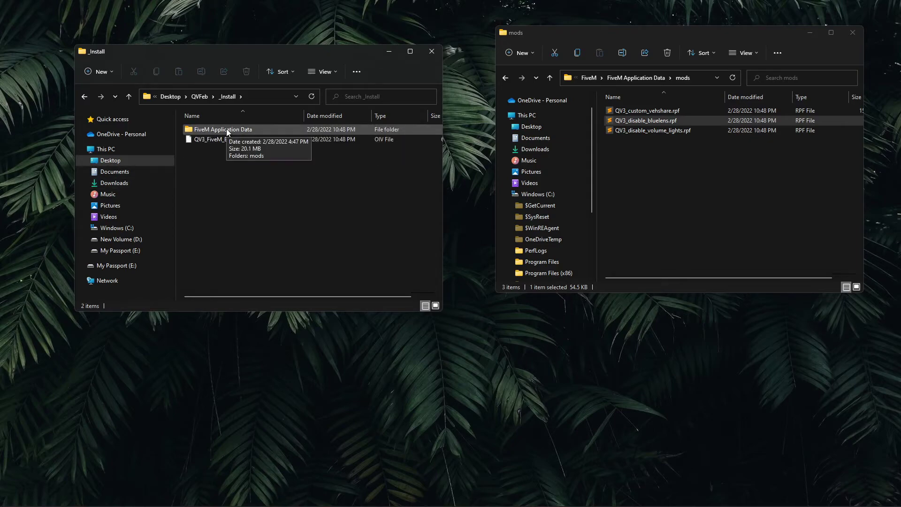
{"action": "double_click", "coordinate": [226, 128]}
{"action": "double_click", "coordinate": [193, 128]}
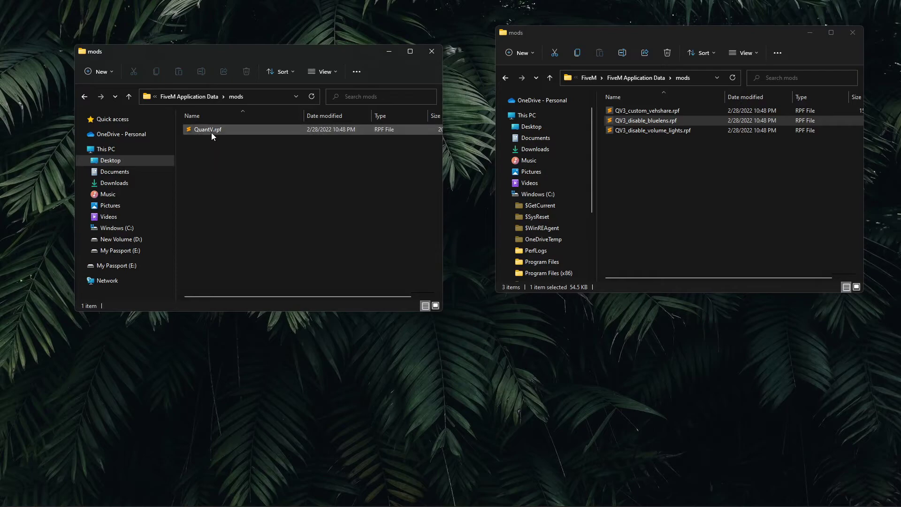
{"action": "left_click_drag", "start_coordinate": [203, 128], "coordinate": [628, 152]}
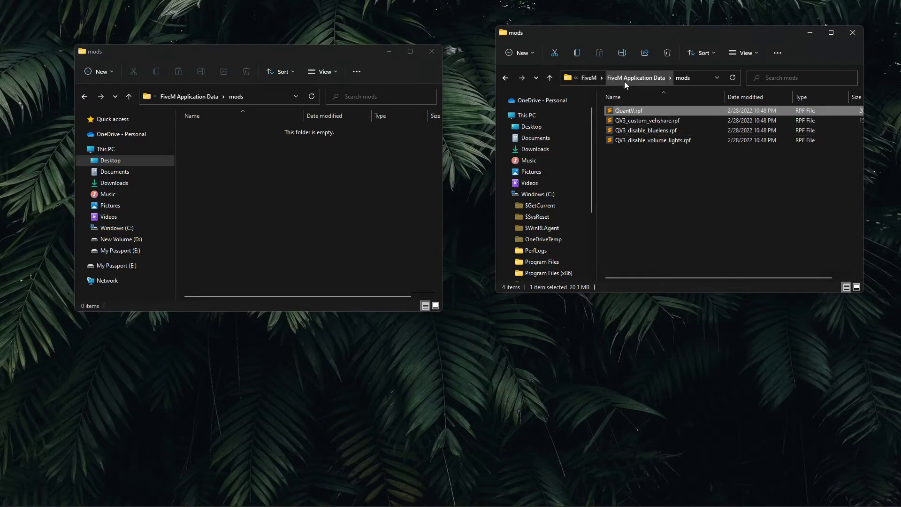
{"action": "left_click", "coordinate": [425, 57]}
- Close the FiveM mods window and OpenIV, then walk the character forward in FiveM
{"action": "left_click", "coordinate": [853, 33]}
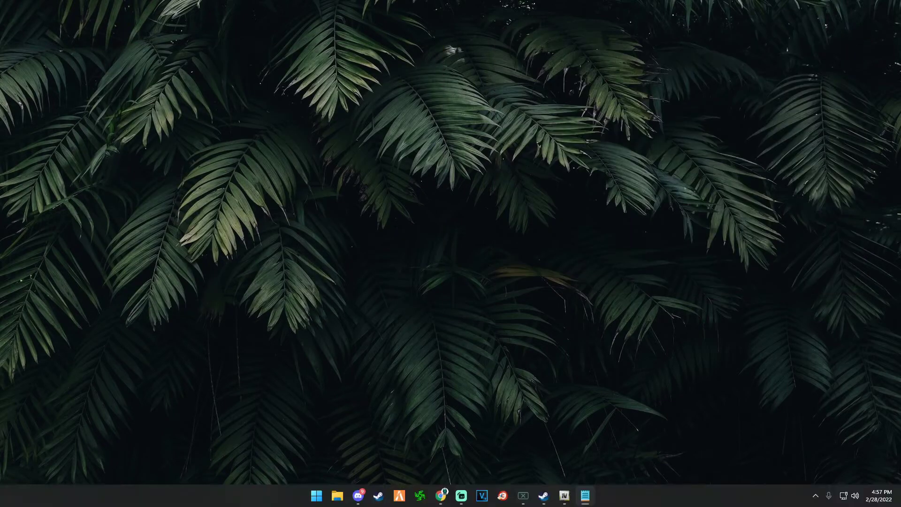
{"action": "left_click", "coordinate": [564, 501]}
{"action": "left_click", "coordinate": [886, 8]}
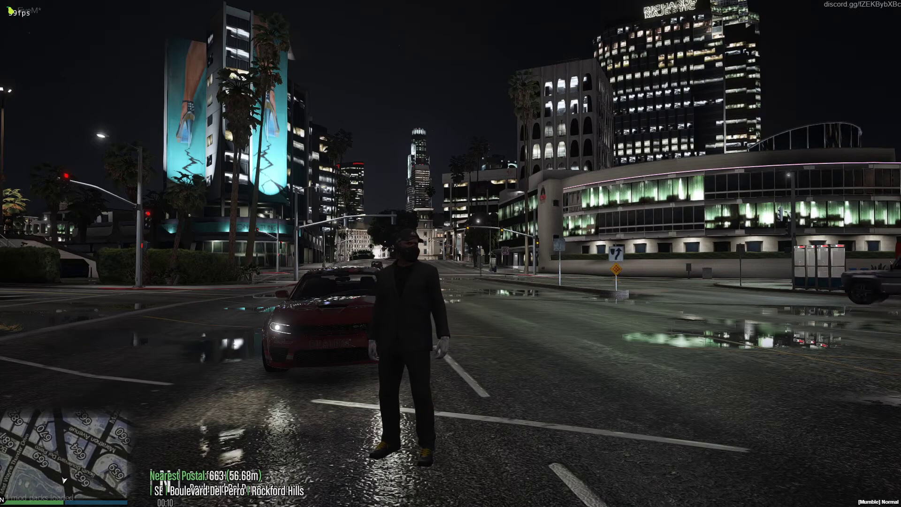
{"action": "key", "text": "w"}
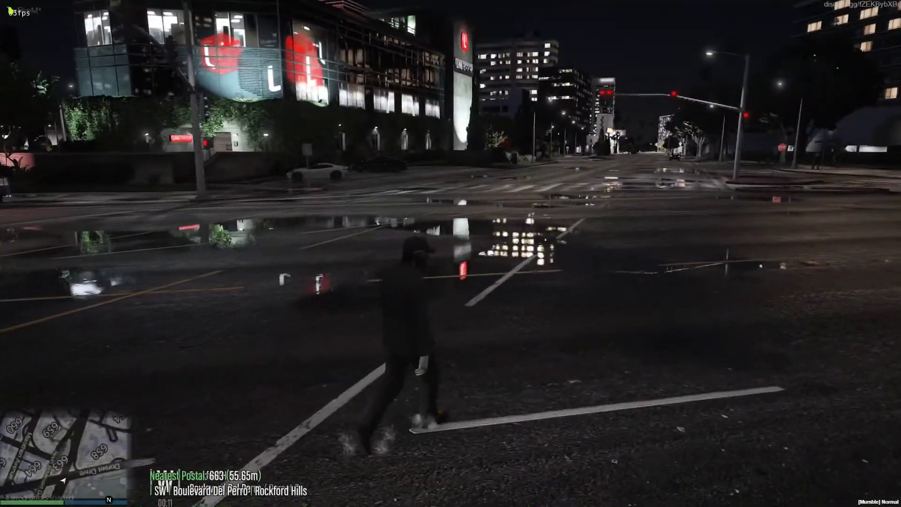
{"action": "key", "text": "w"}
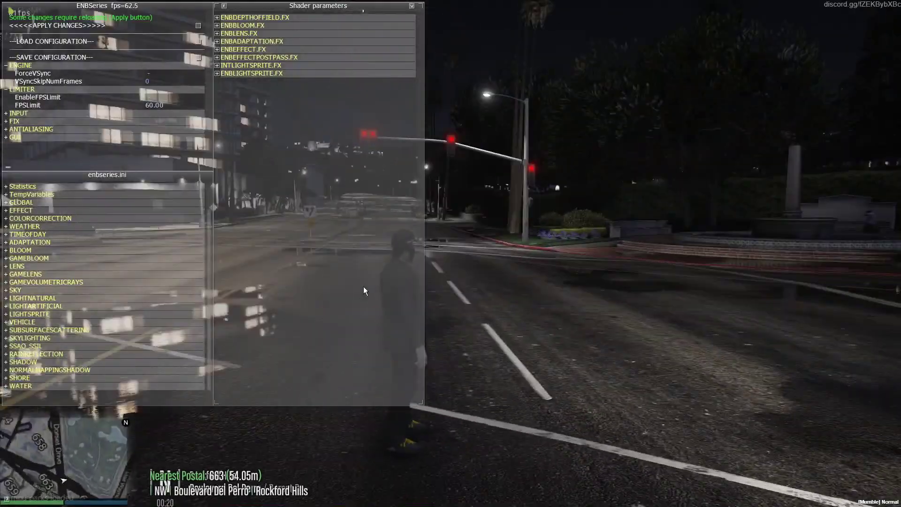
{"action": "key", "text": "shift+Return"}
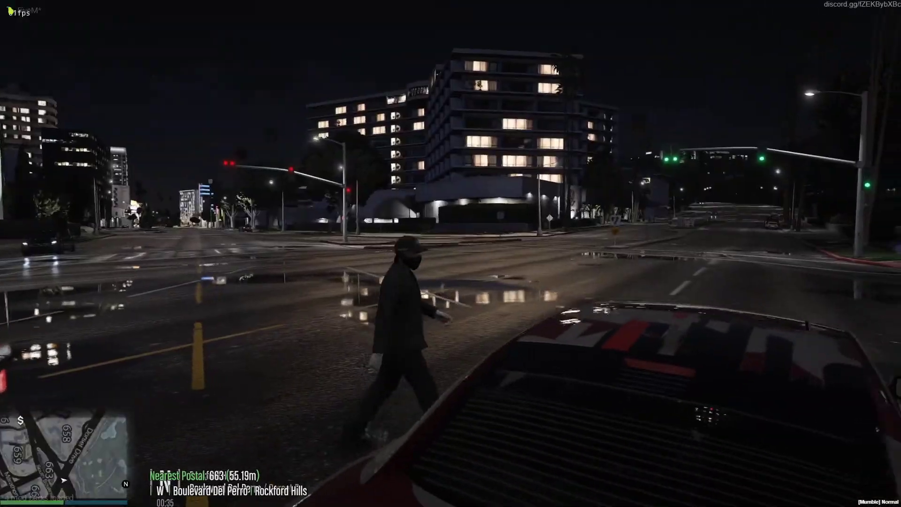
- Toggle the ENBSeries overlay with Shift+Enter, then run around Boulevard Del Perro toward the downtown skyline
{"action": "key", "text": "w"}
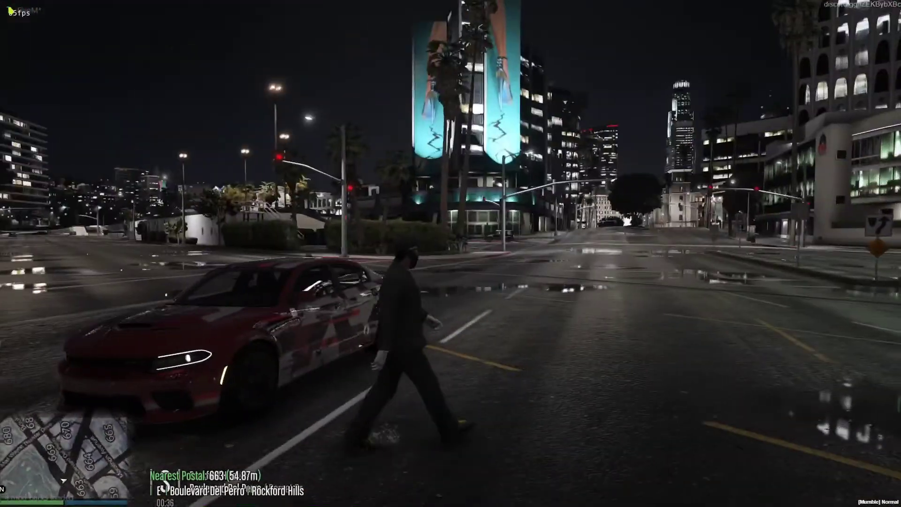
{"action": "key", "text": "w"}
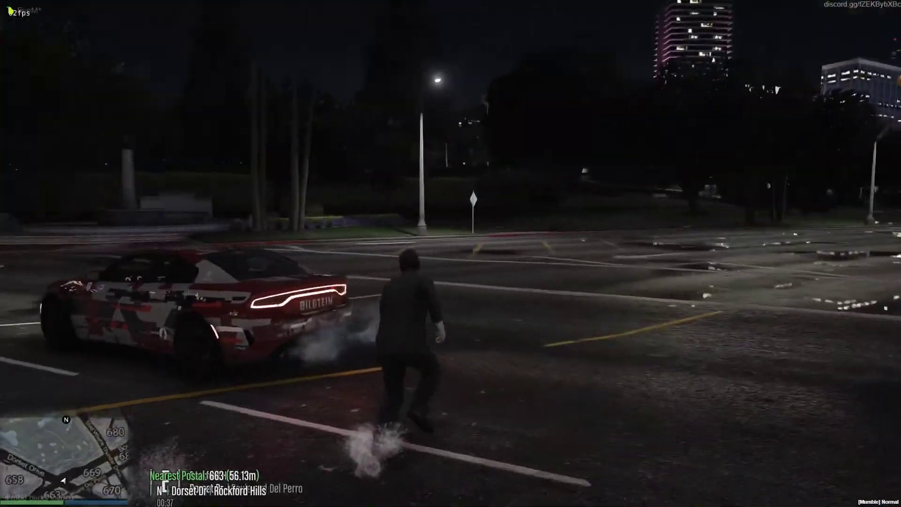
{"action": "key", "text": "w"}
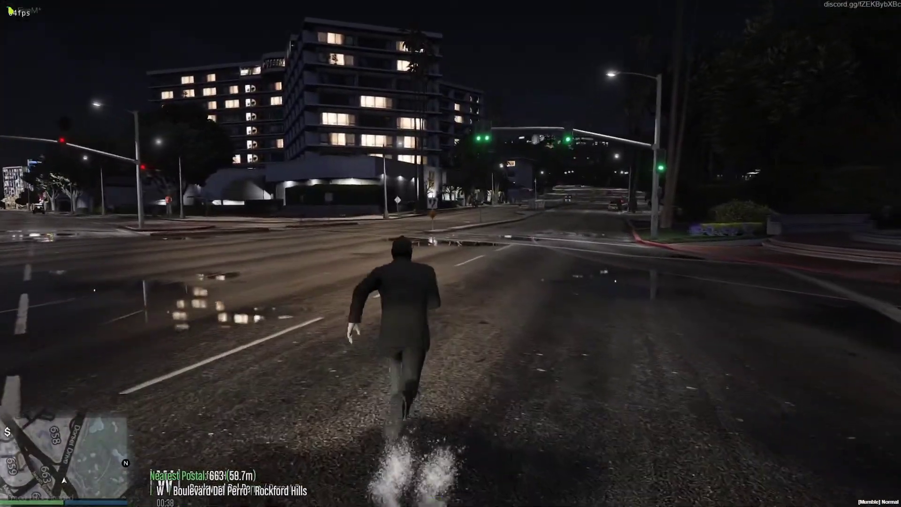
{"action": "key", "text": "w"}
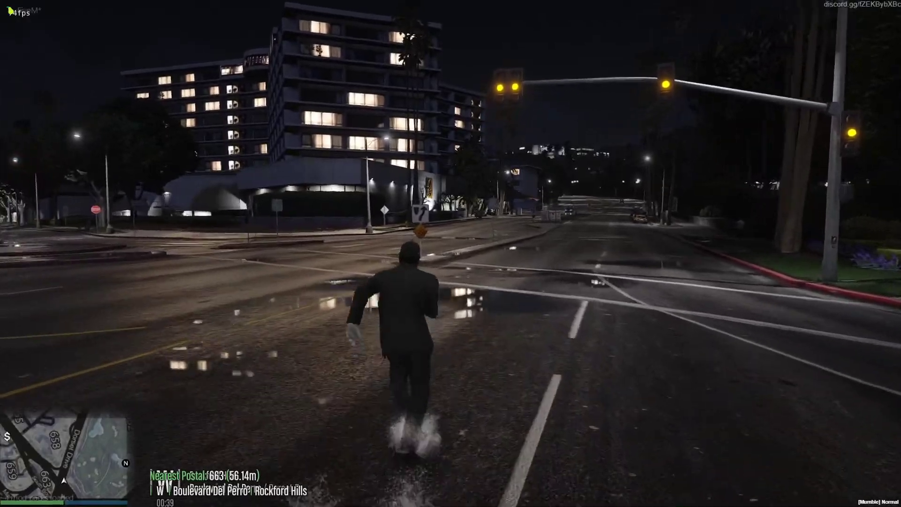
{"action": "key", "text": "w"}
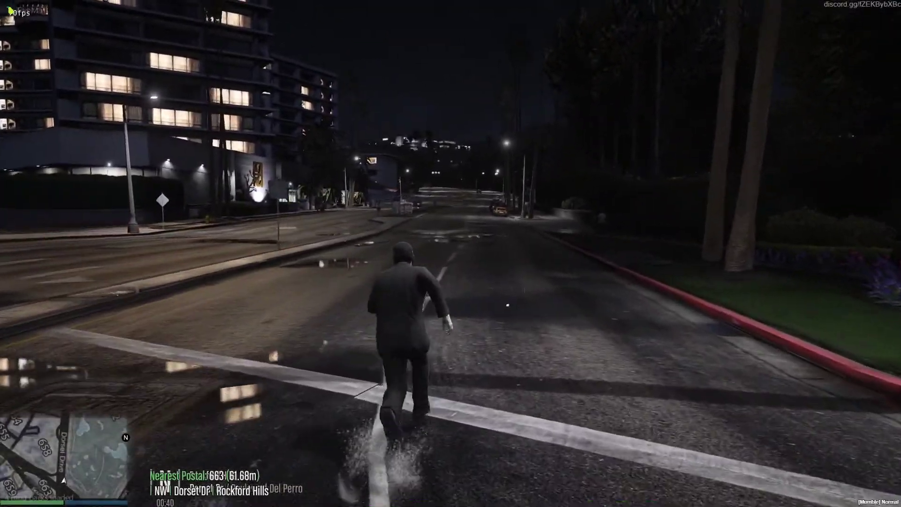
{"action": "key", "text": "w"}
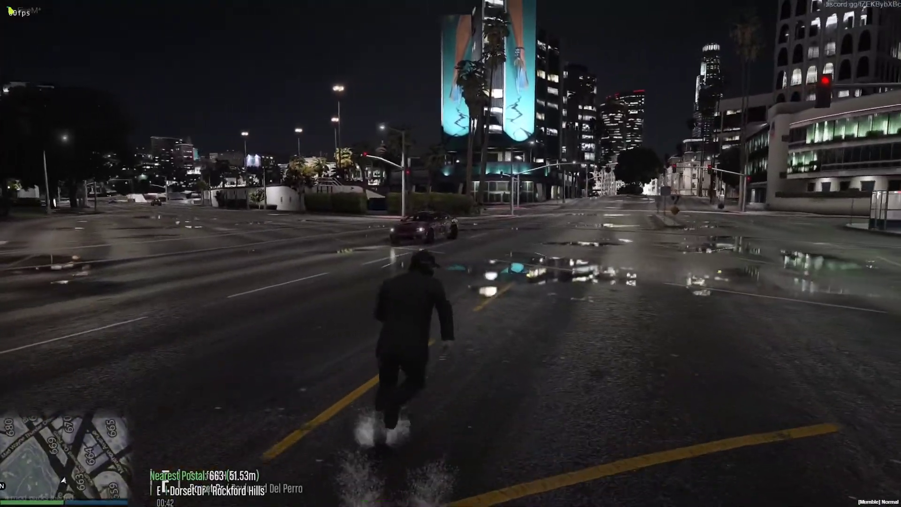
{"action": "key", "text": "w"}
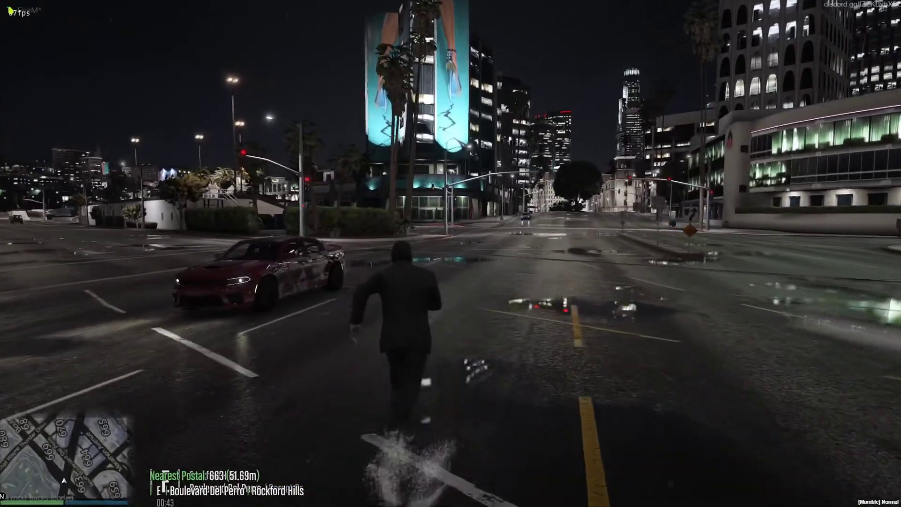
{"action": "key", "text": "w"}
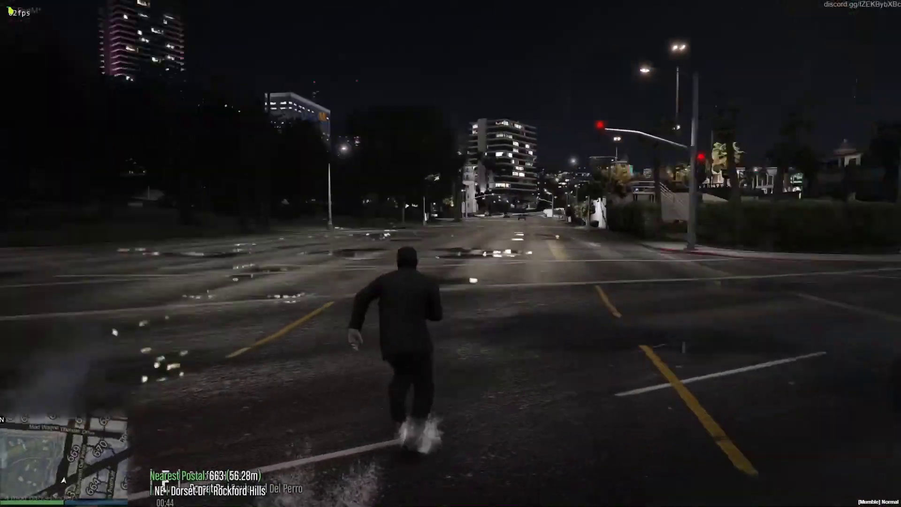
{"action": "key", "text": "w"}
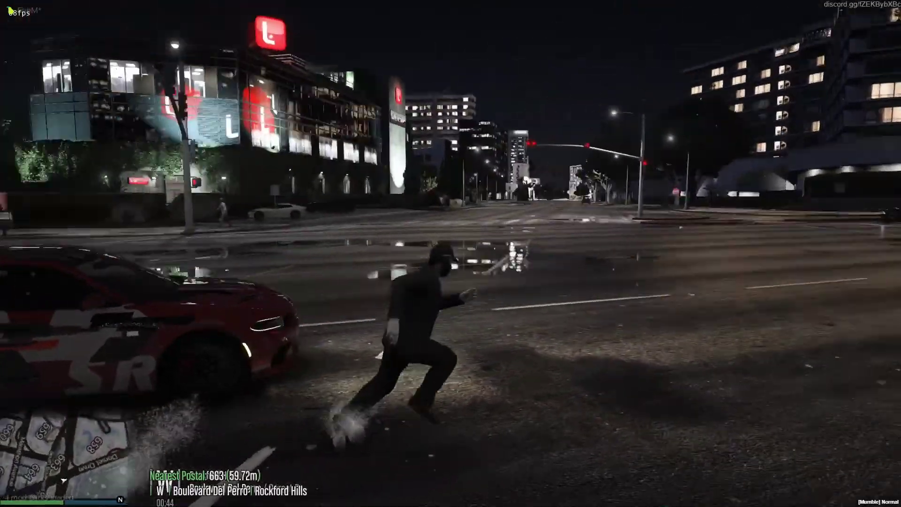
{"action": "key", "text": "w"}
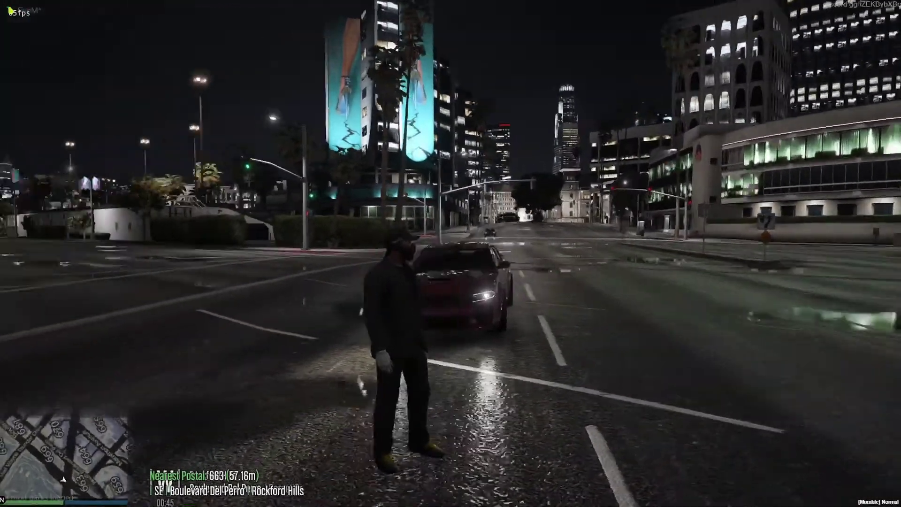